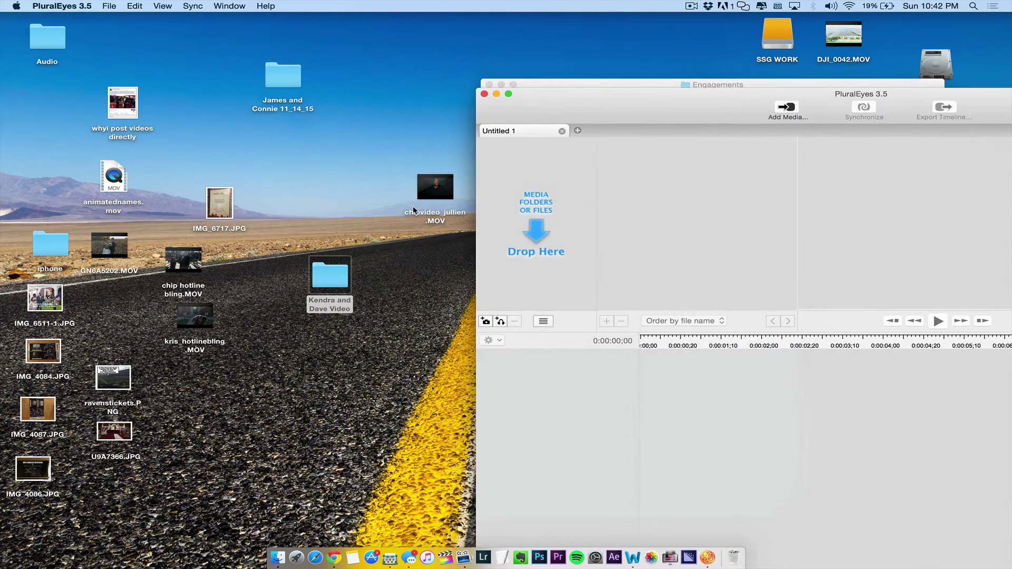
# Drop chipvideo_jullien.MOV into PluralEyes as Camera 1 and bring the window into full view.
pyautogui.moveTo(414, 211); pyautogui.dragTo(538, 232)
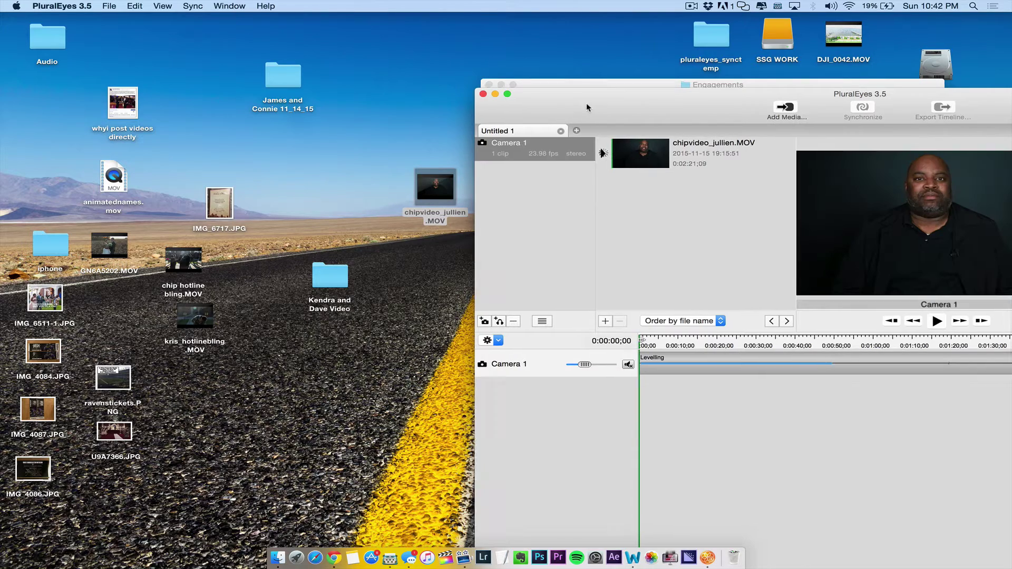
pyautogui.moveTo(586, 103); pyautogui.dragTo(274, 35)
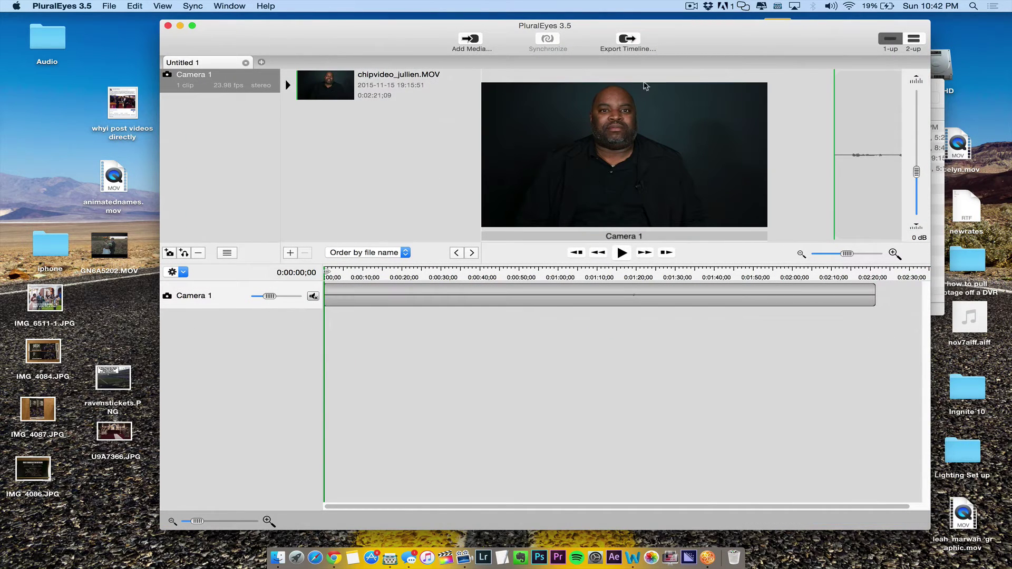
# Open the Dropbox folder in Finder and enter the _!TransfertoPhone folder.
pyautogui.click(708, 7)
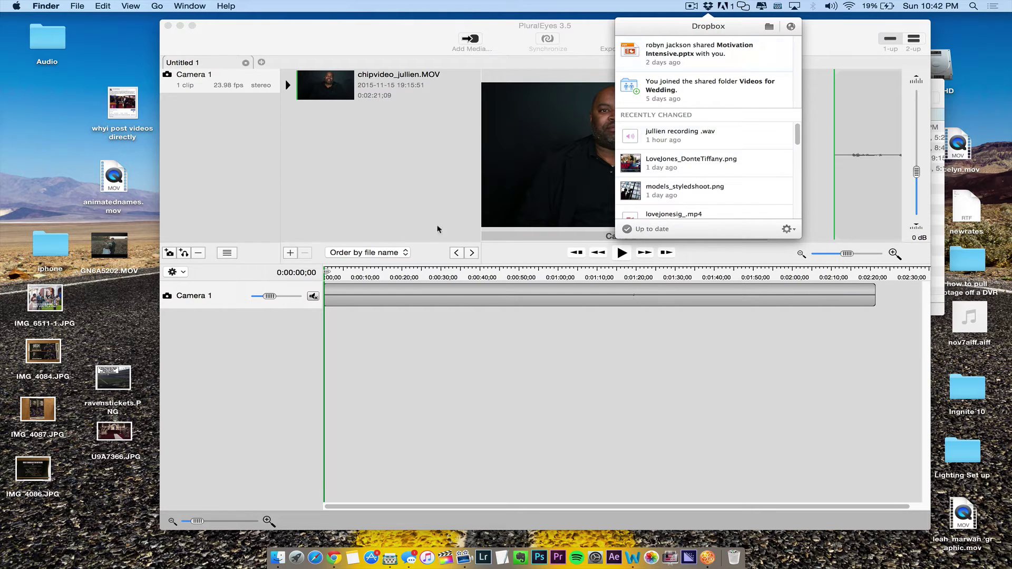
pyautogui.scroll(-10, 709, 158)
pyautogui.scroll(8, 718, 106)
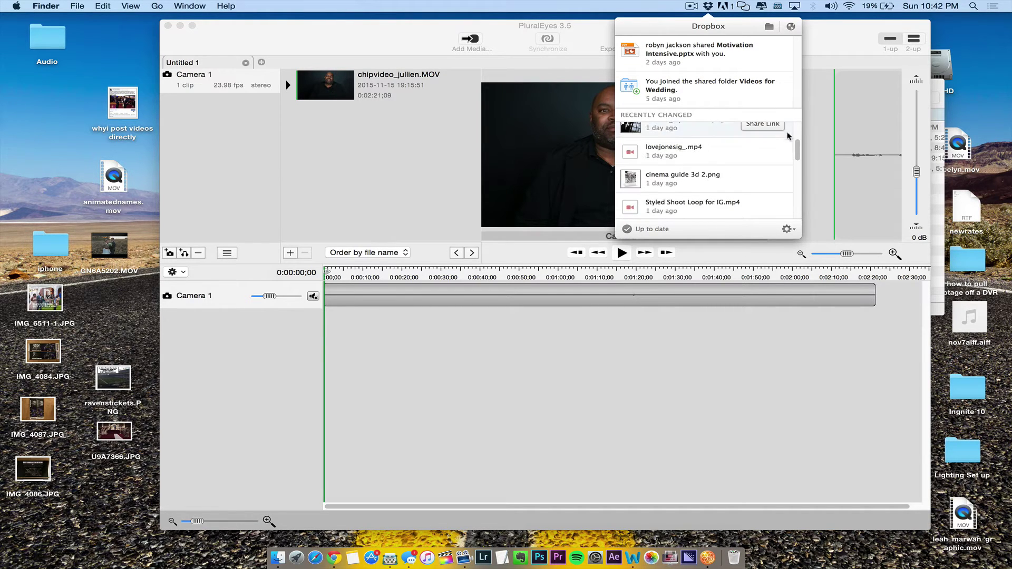
pyautogui.scroll(3, 797, 143)
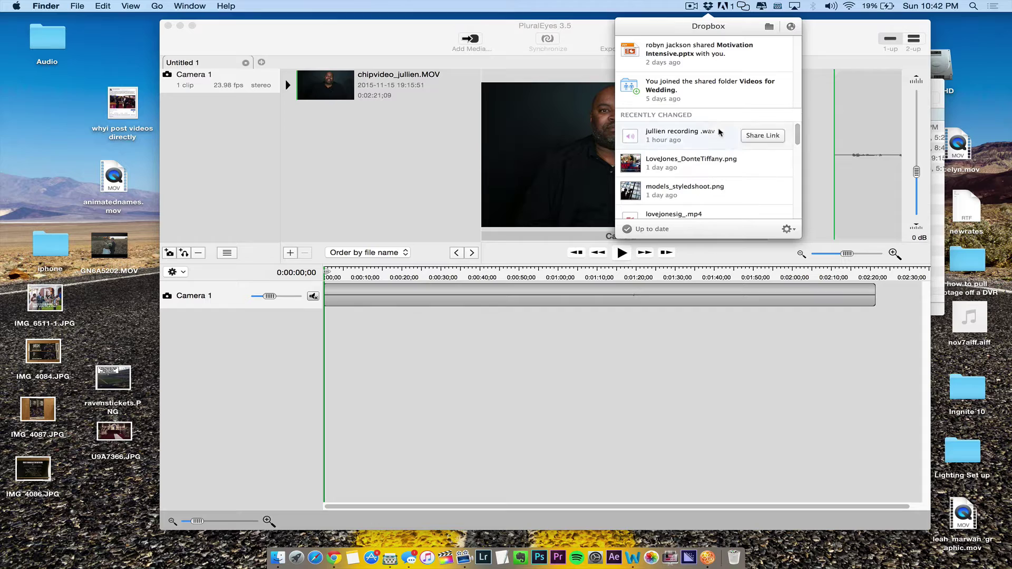
pyautogui.click(769, 26)
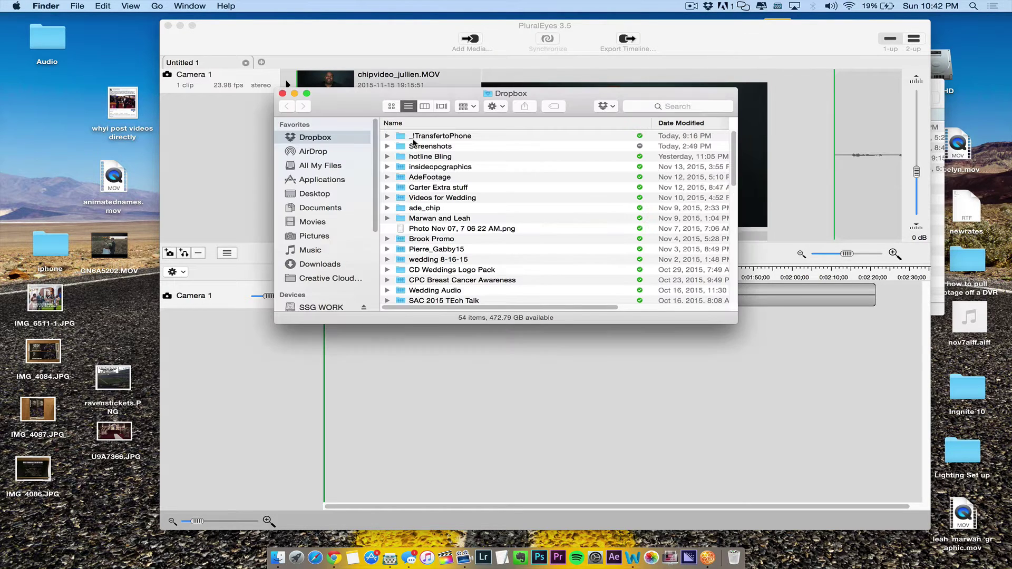
pyautogui.doubleClick(413, 138)
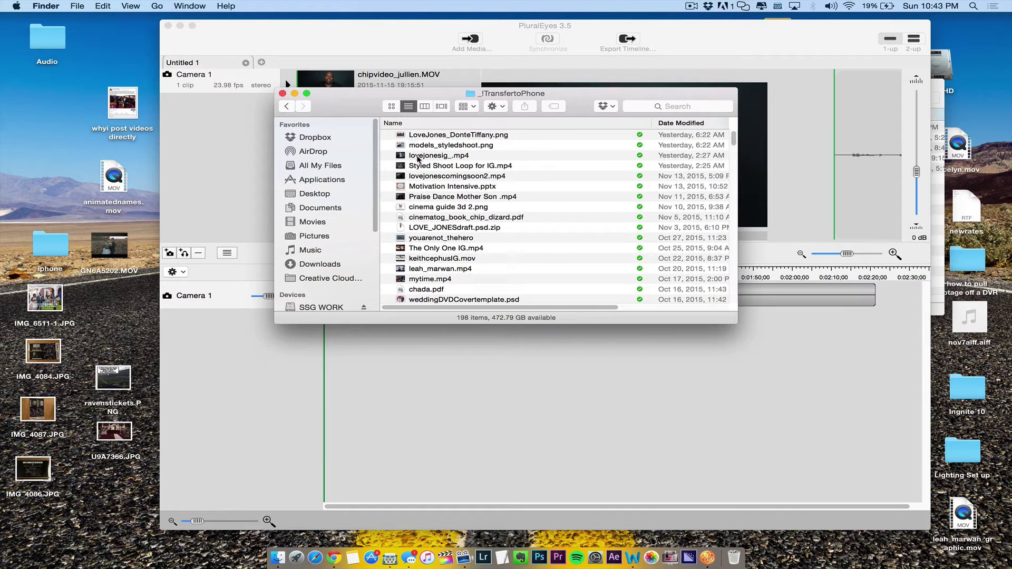
# Sort by modification date and reveal jullien recording .wav, with the window moved beside PluralEyes.
pyautogui.click(667, 124)
pyautogui.click(667, 124)
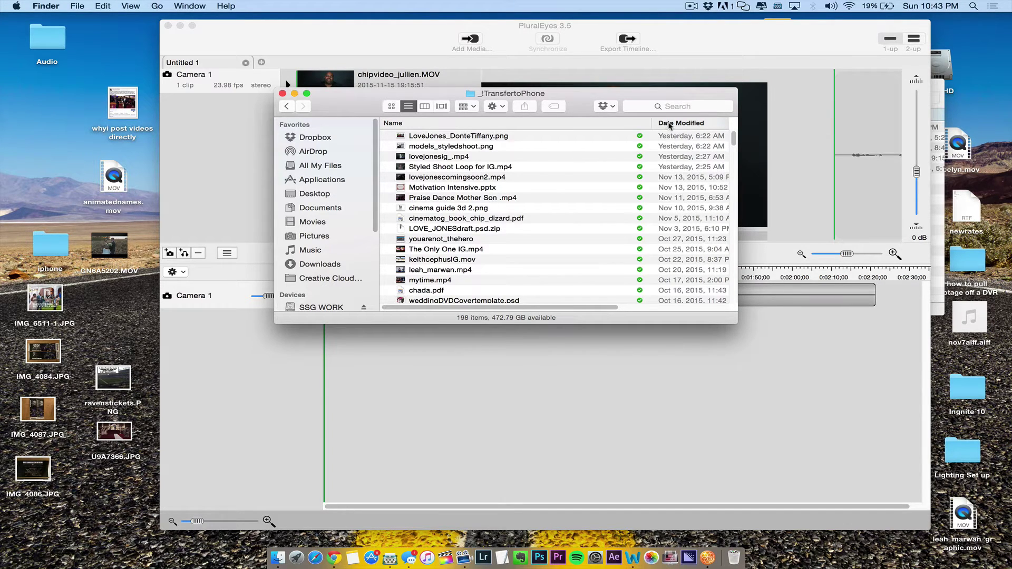
pyautogui.click(710, 6)
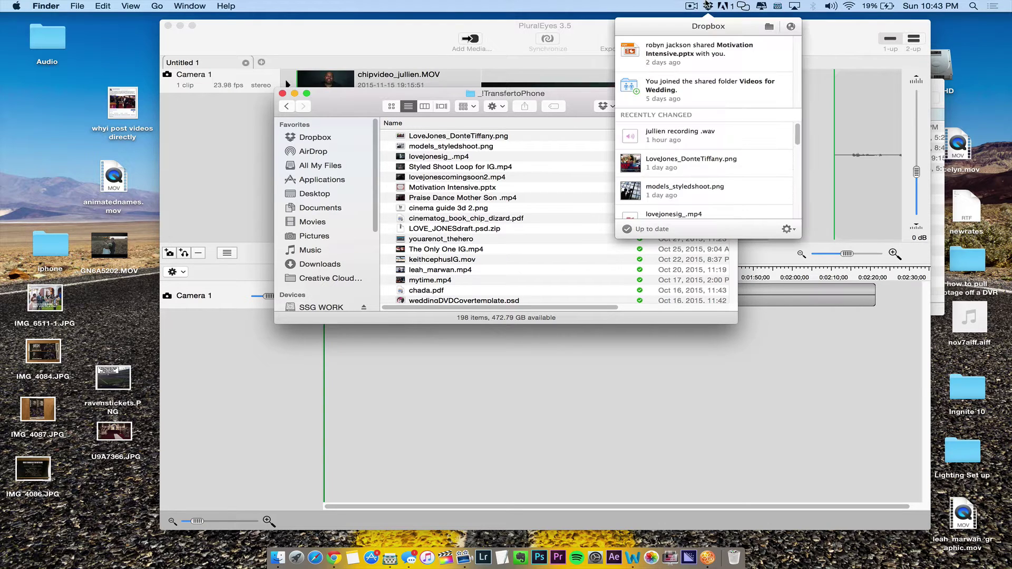
pyautogui.click(725, 136)
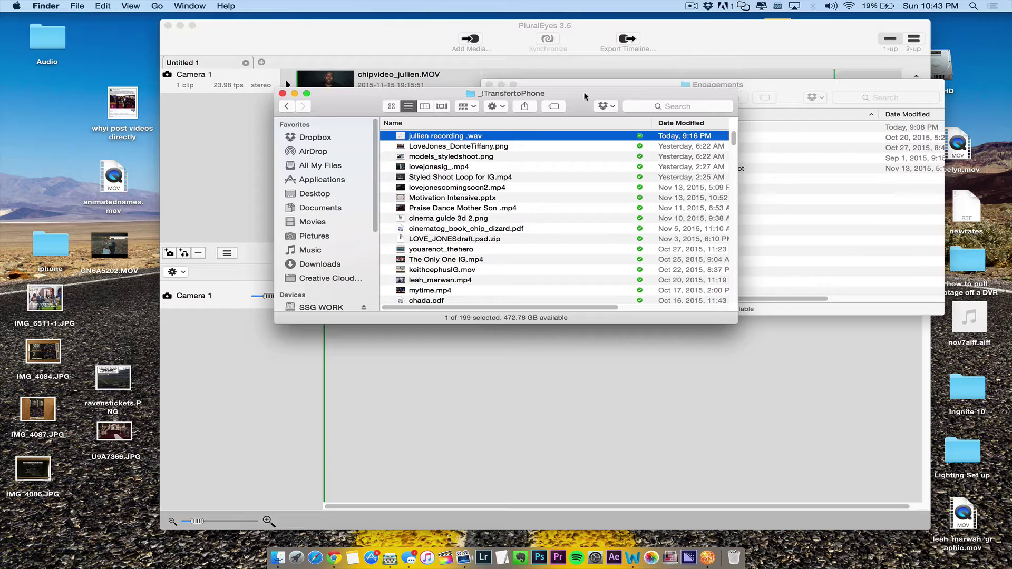
pyautogui.moveTo(584, 97); pyautogui.dragTo(776, 84)
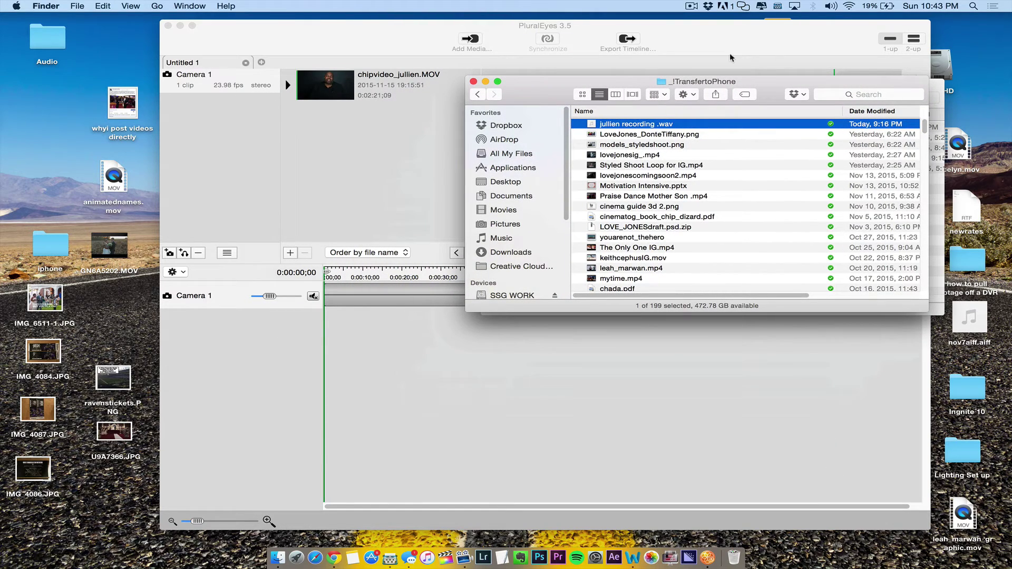
# Drag jullien recording .wav into the media list as Audio Recorder 1, then run Synchronize with Camera 1.
pyautogui.moveTo(619, 123); pyautogui.dragTo(227, 119)
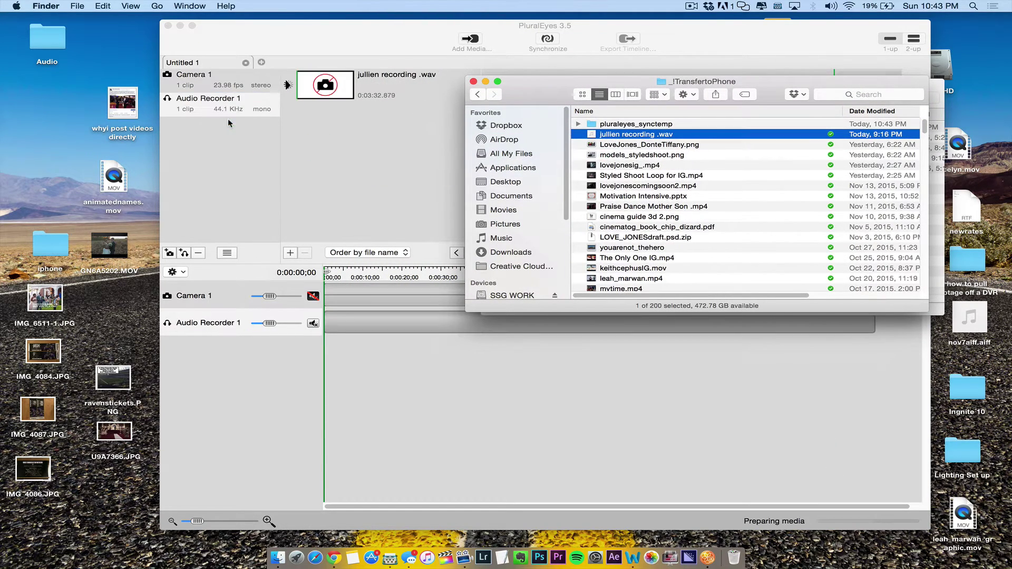
pyautogui.click(347, 191)
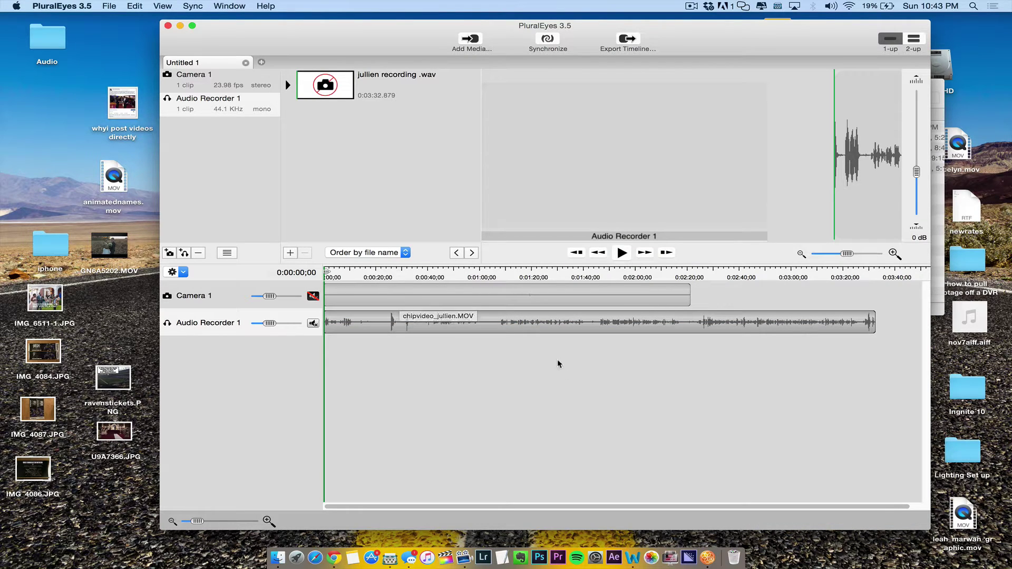
pyautogui.click(242, 82)
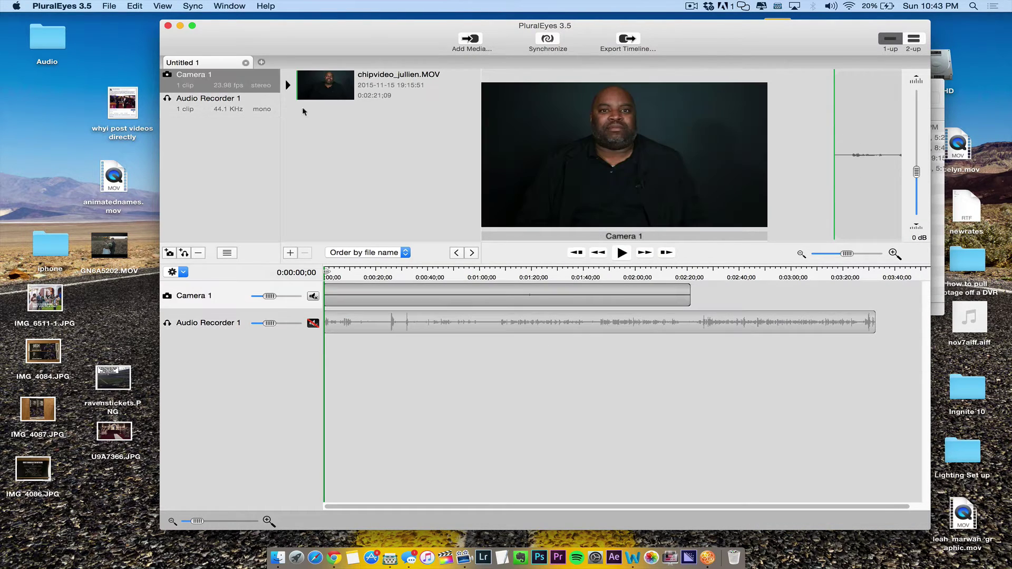
pyautogui.click(553, 40)
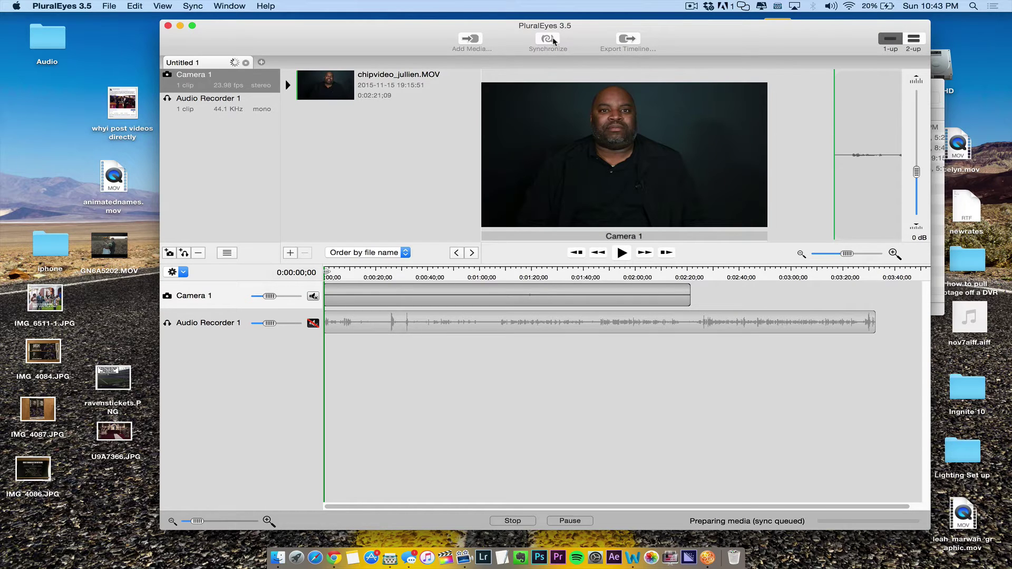
# Play the synced clips from about 2:08, toggling Camera 1 and Audio Recorder 1 mutes to compare.
pyautogui.click(627, 276)
pyautogui.moveTo(627, 276); pyautogui.dragTo(655, 277)
pyautogui.press('space')
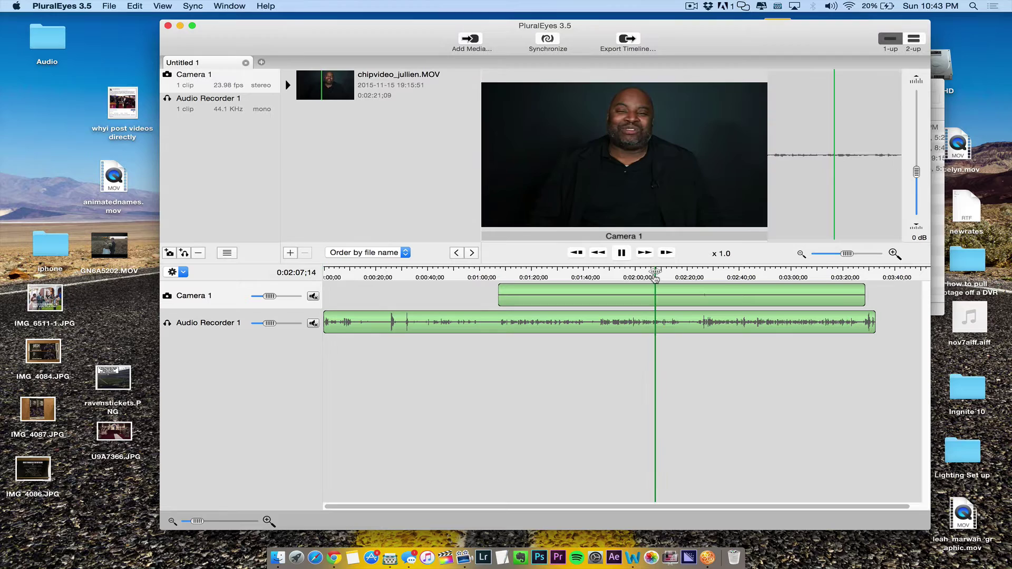
pyautogui.press('XF86AudioRaiseVolume')
pyautogui.click(313, 296)
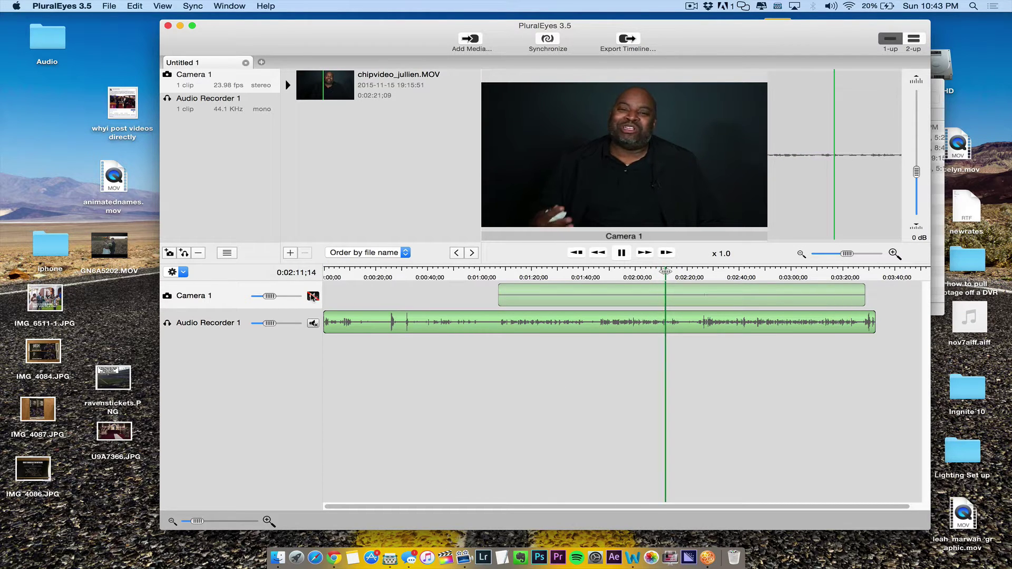
pyautogui.click(314, 296)
pyautogui.click(313, 323)
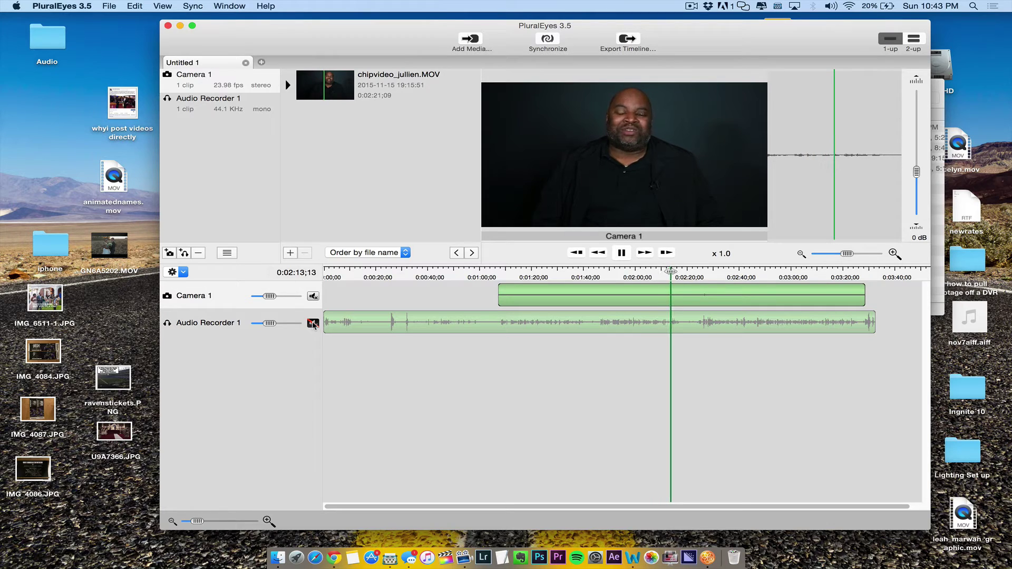
pyautogui.press('XF86AudioRaiseVolume')
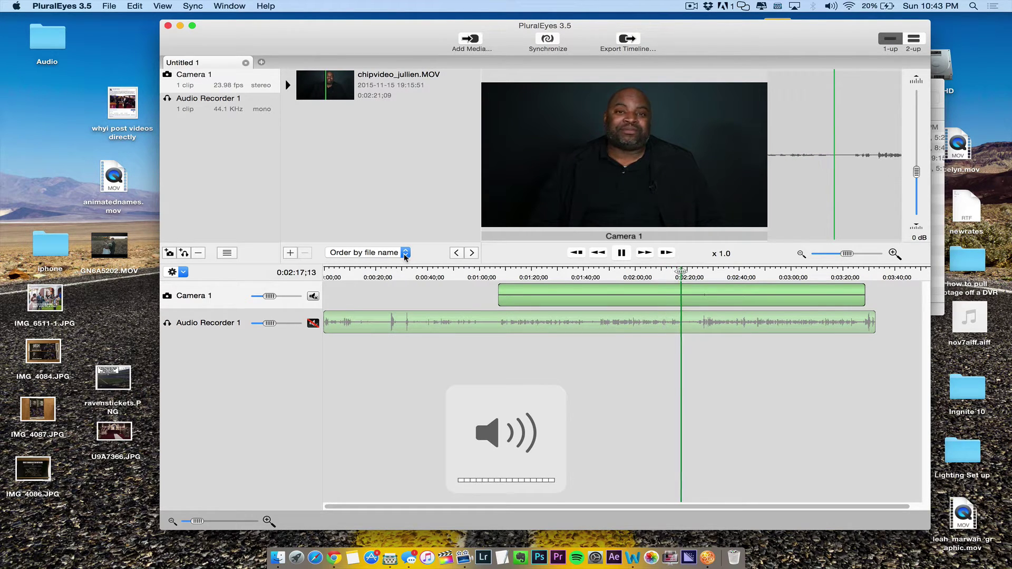
# Return to about 1:59, set Camera 1 volume to 8 dB, mute Camera 1 and unmute Audio Recorder 1.
pyautogui.click(621, 253)
pyautogui.click(633, 280)
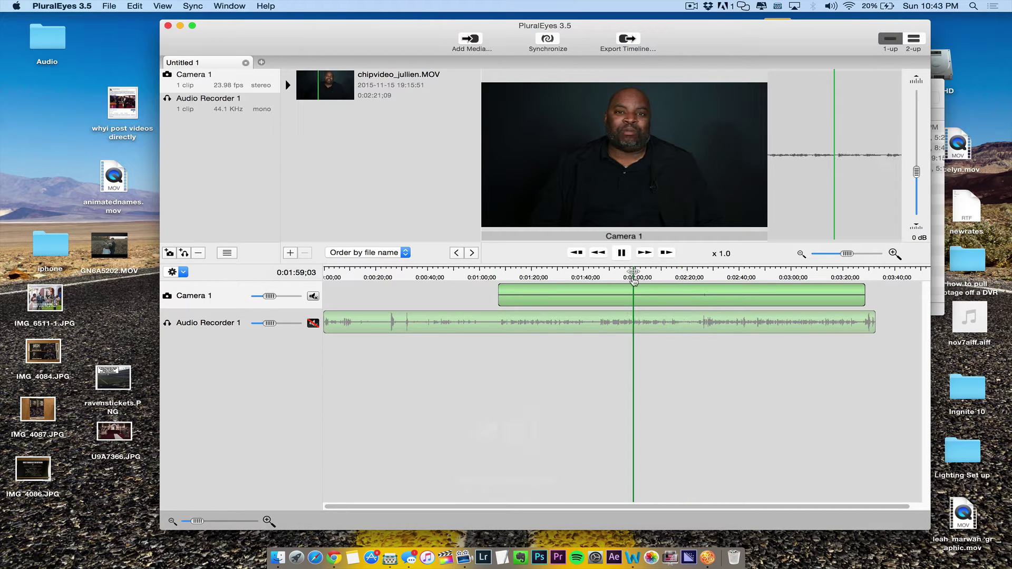
pyautogui.moveTo(269, 296); pyautogui.dragTo(280, 297)
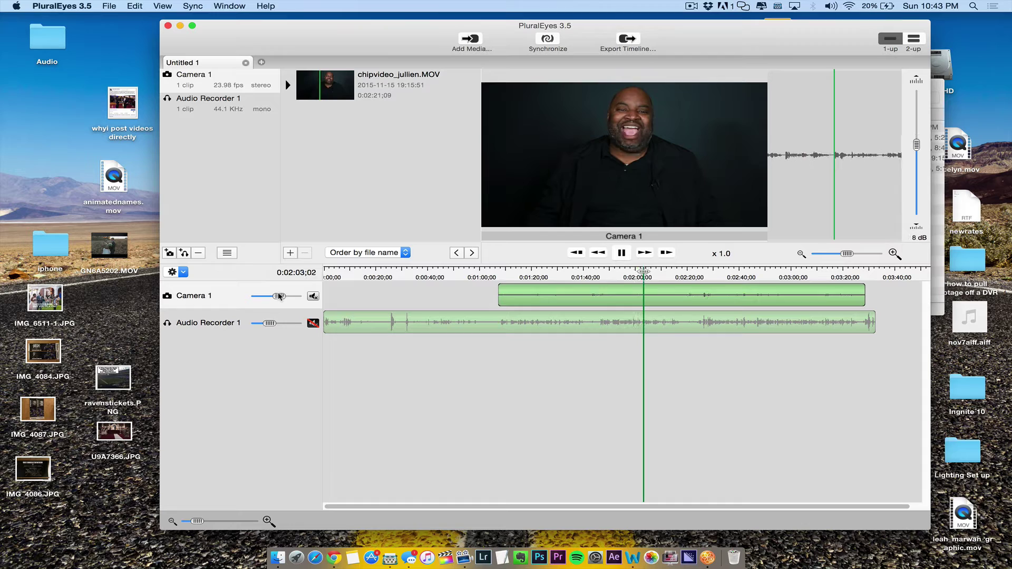
pyautogui.press('space')
pyautogui.click(313, 297)
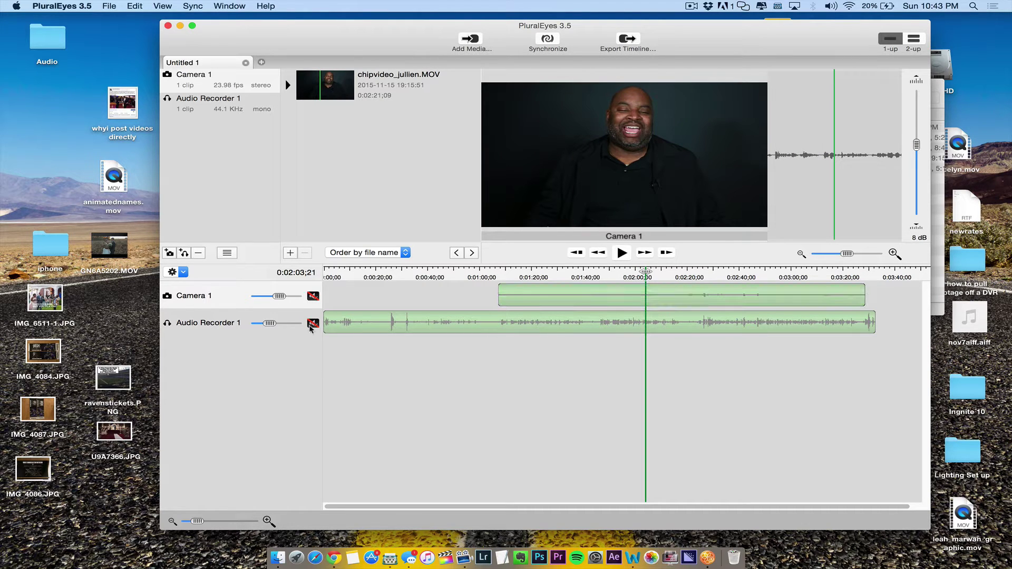
pyautogui.click(313, 323)
# Play back the external audio, then stop with the playhead at about 0:00:56.
pyautogui.press('space')
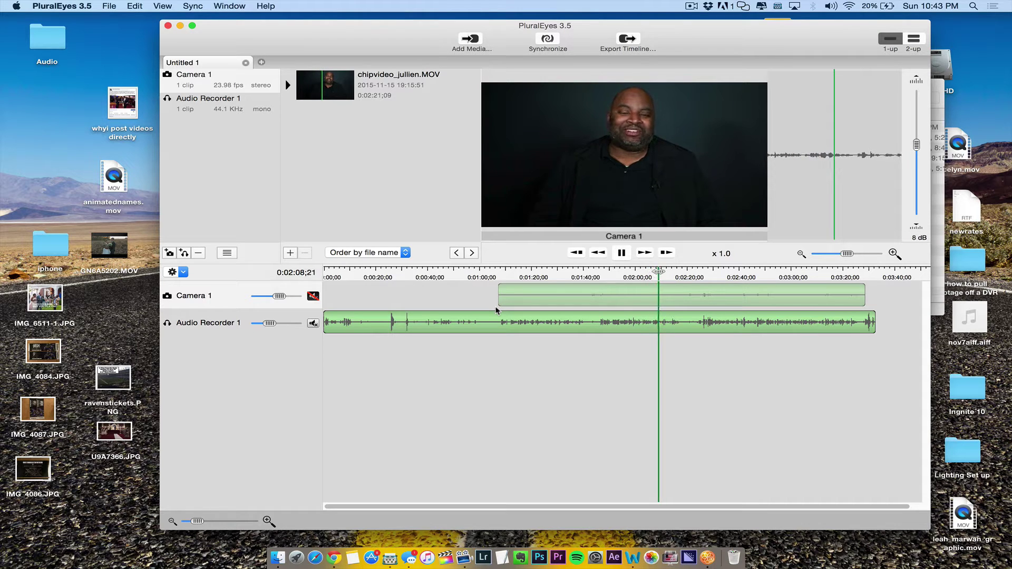
pyautogui.press('space')
pyautogui.press('space')
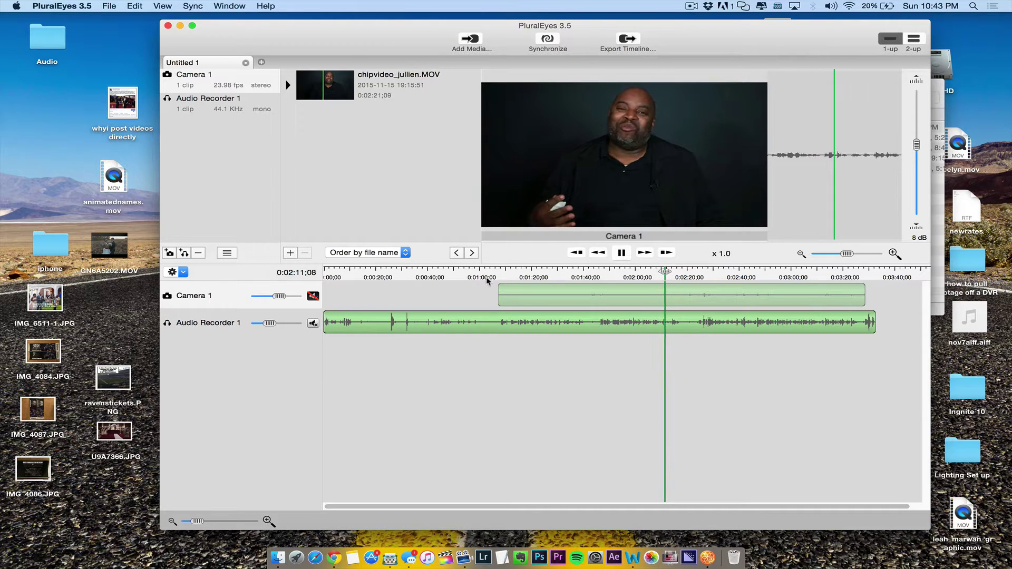
pyautogui.click(468, 277)
pyautogui.press('space')
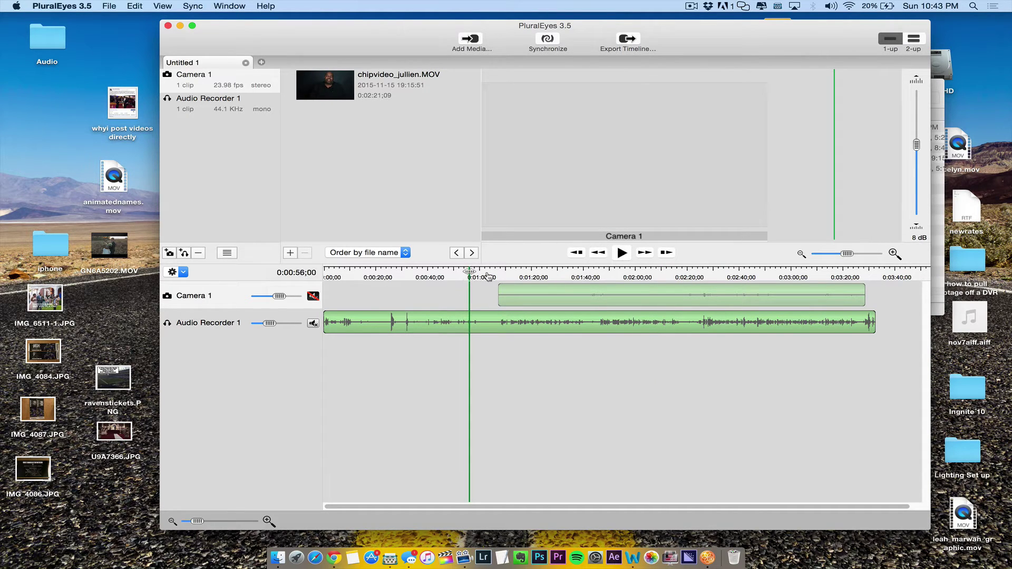
# Play from about 0:01:24 and raise the Audio Recorder 1 track volume.
pyautogui.moveTo(504, 274); pyautogui.dragTo(543, 269)
pyautogui.press('space')
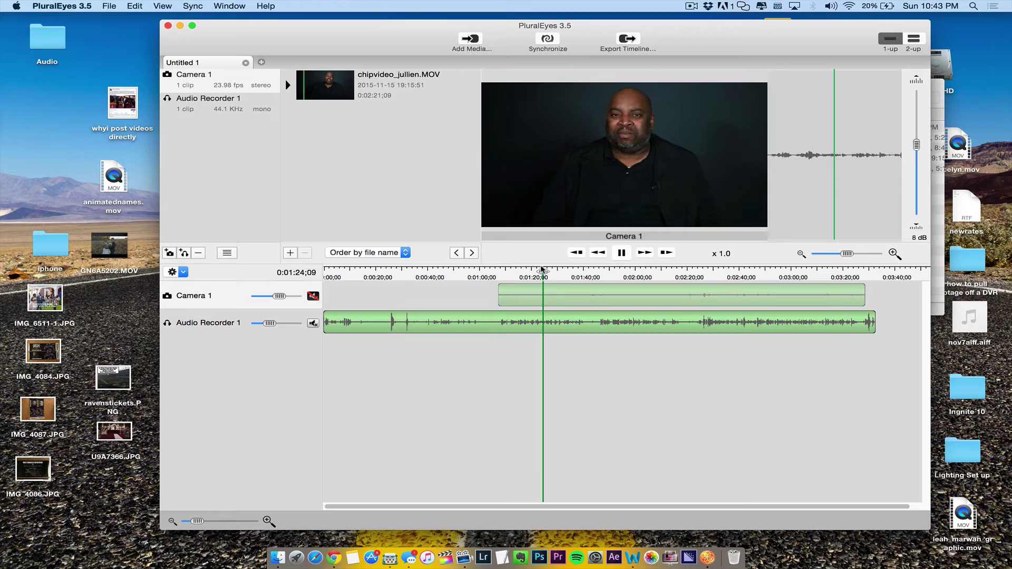
pyautogui.press('space')
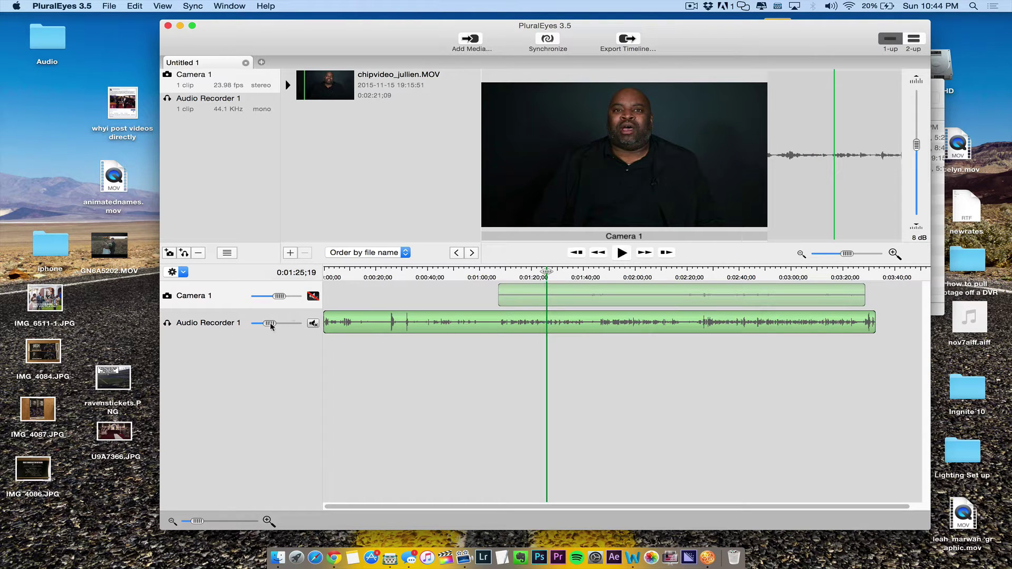
pyautogui.moveTo(271, 325); pyautogui.dragTo(282, 325)
pyautogui.press('space')
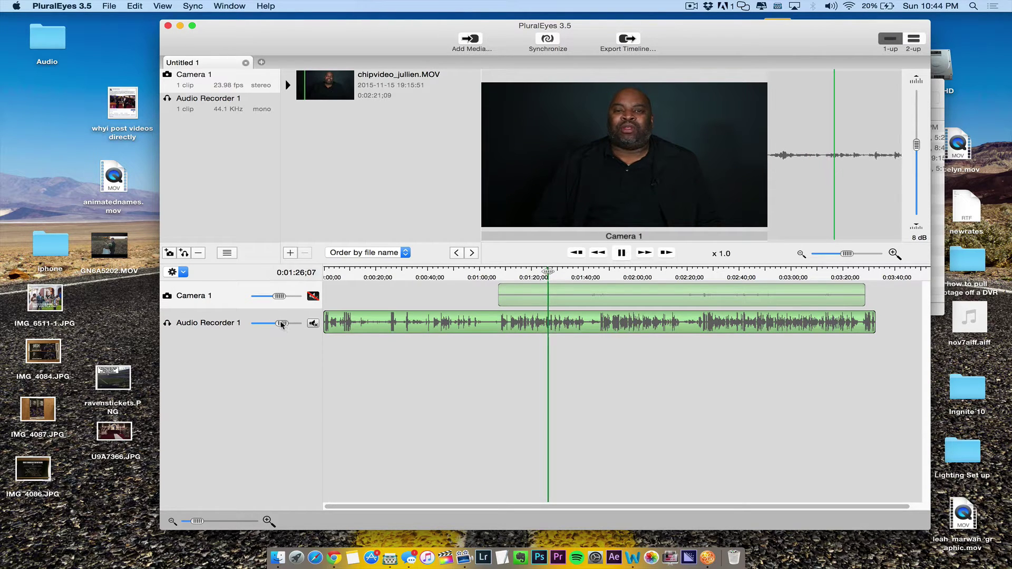
pyautogui.press('space')
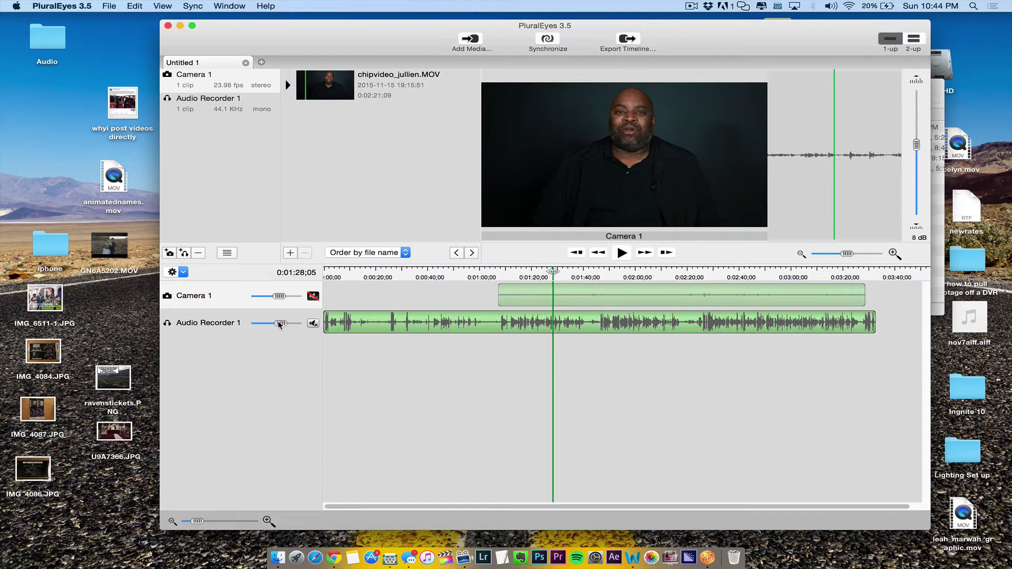
# Lower the Audio Recorder 1 volume again and play through to stop at 0:01:40.
pyautogui.press('space')
pyautogui.moveTo(279, 324); pyautogui.dragTo(272, 325)
pyautogui.press('space')
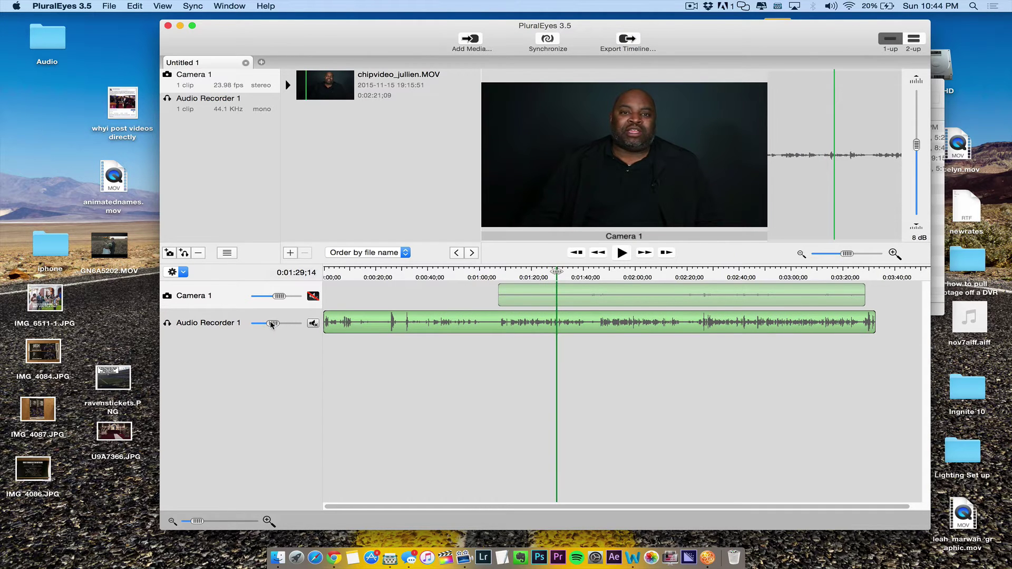
pyautogui.press('space')
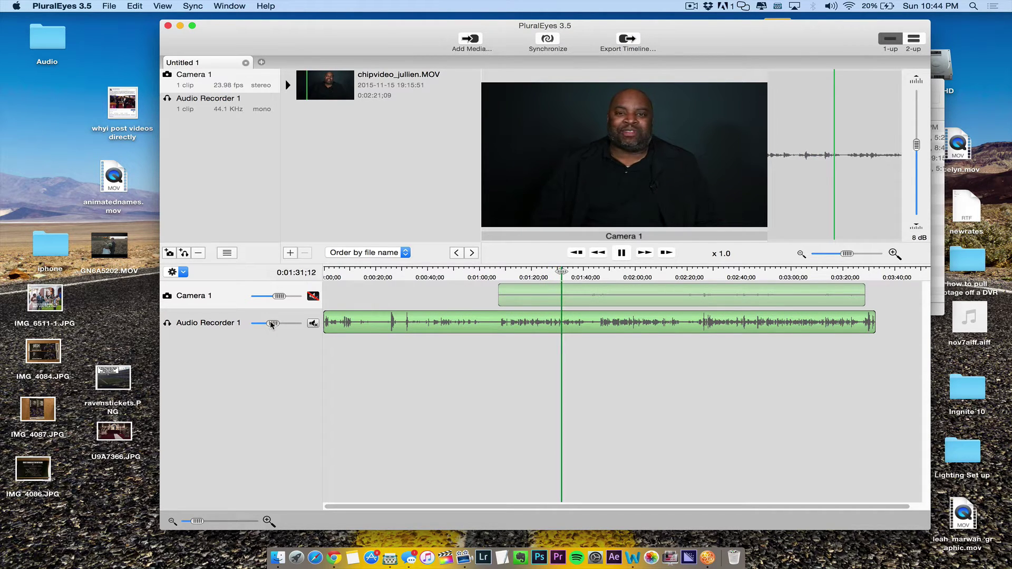
pyautogui.press('XF86AudioRaiseVolume')
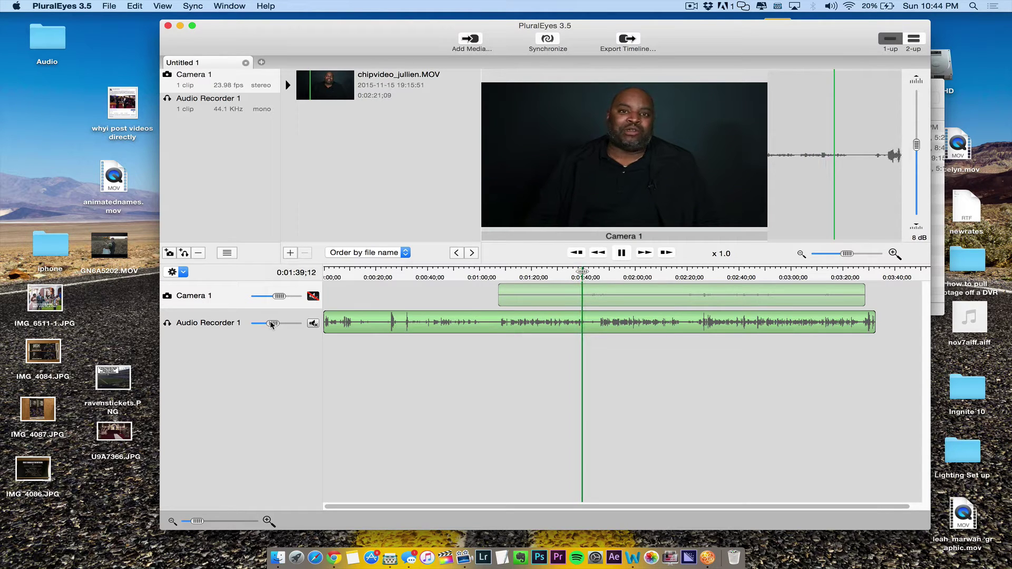
pyautogui.press('space')
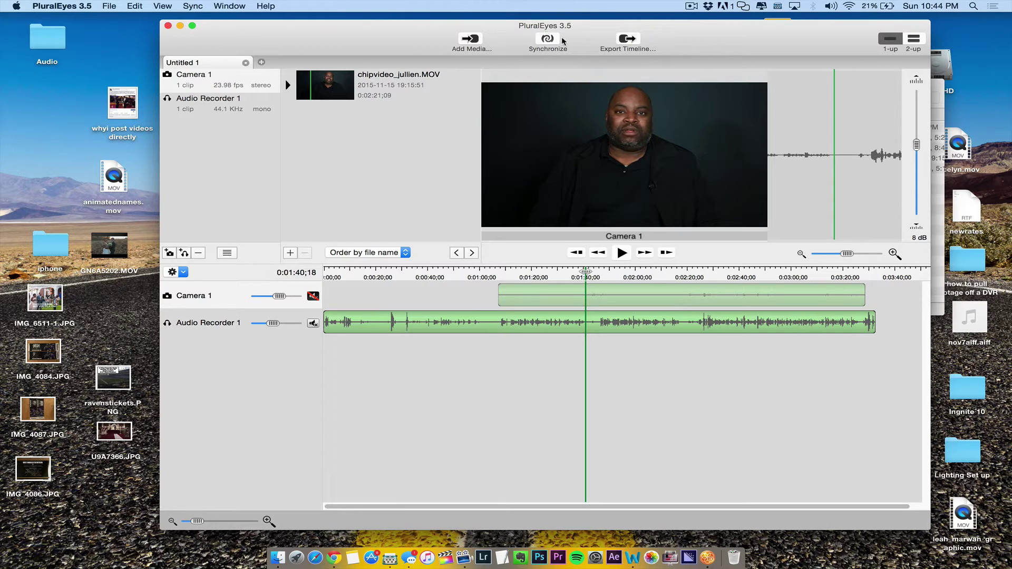
# Open Export Timeline, try Video Files, then settle on Premiere Pro as the export format.
pyautogui.click(626, 39)
pyautogui.click(246, 249)
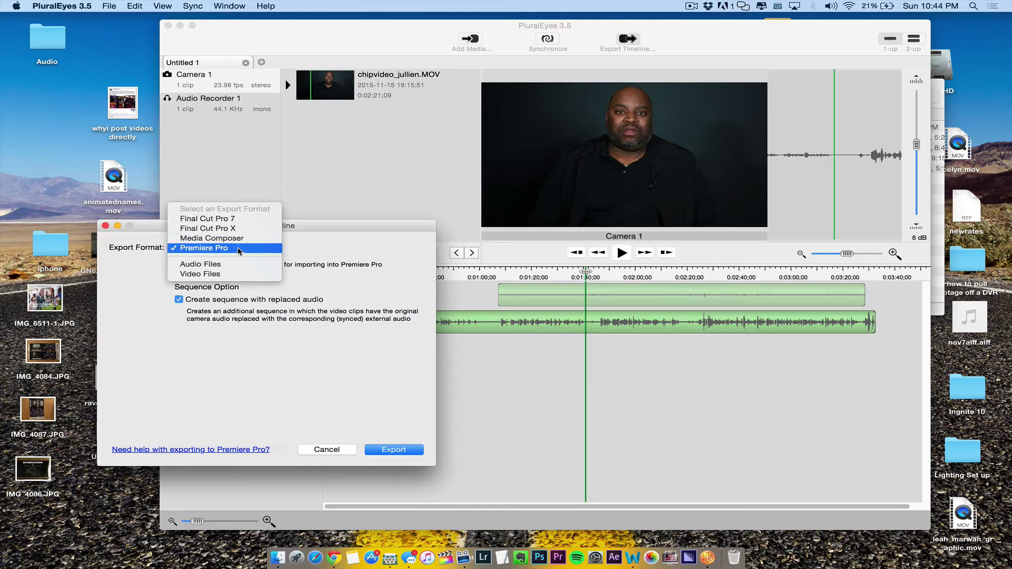
pyautogui.click(227, 274)
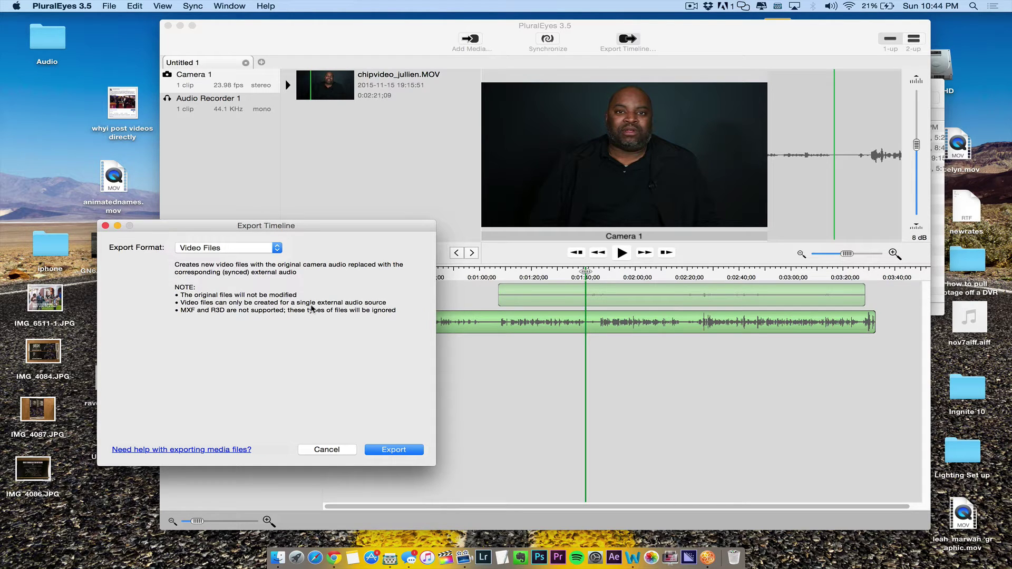
pyautogui.click(233, 251)
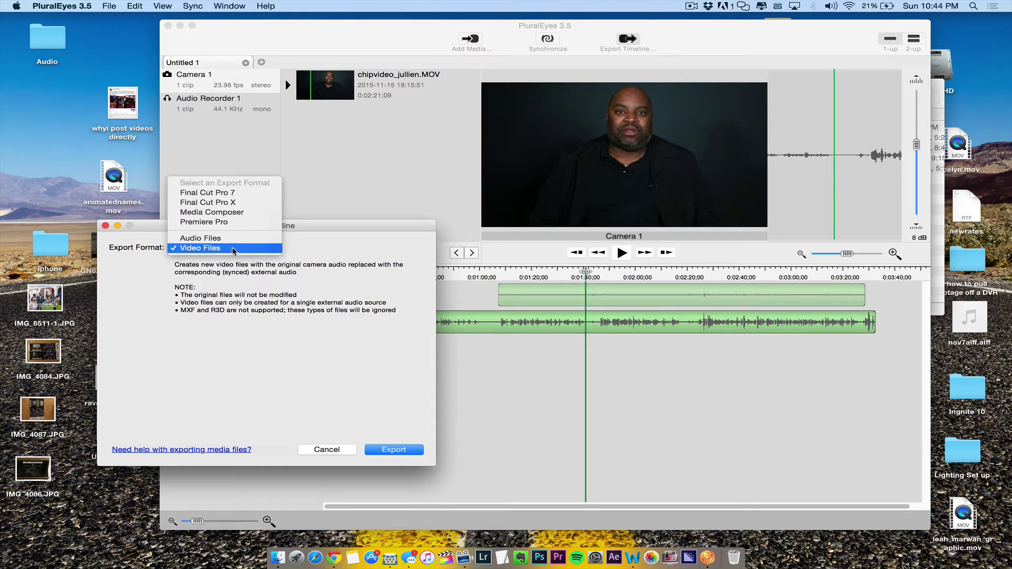
pyautogui.click(243, 223)
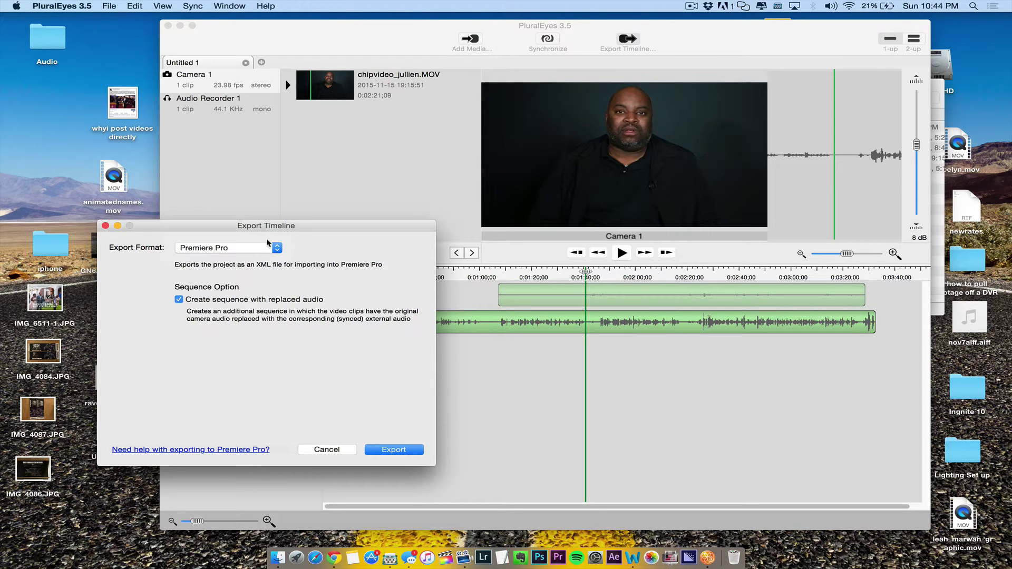
# Export the timeline as Premiere Pro XML to the Desktop and open the exports help.
pyautogui.click(394, 449)
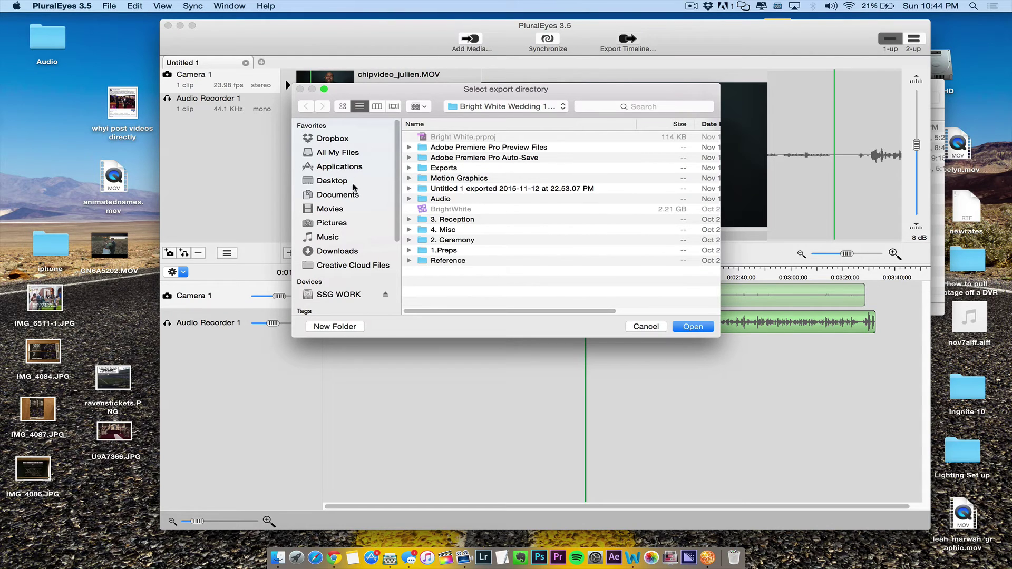
pyautogui.click(348, 182)
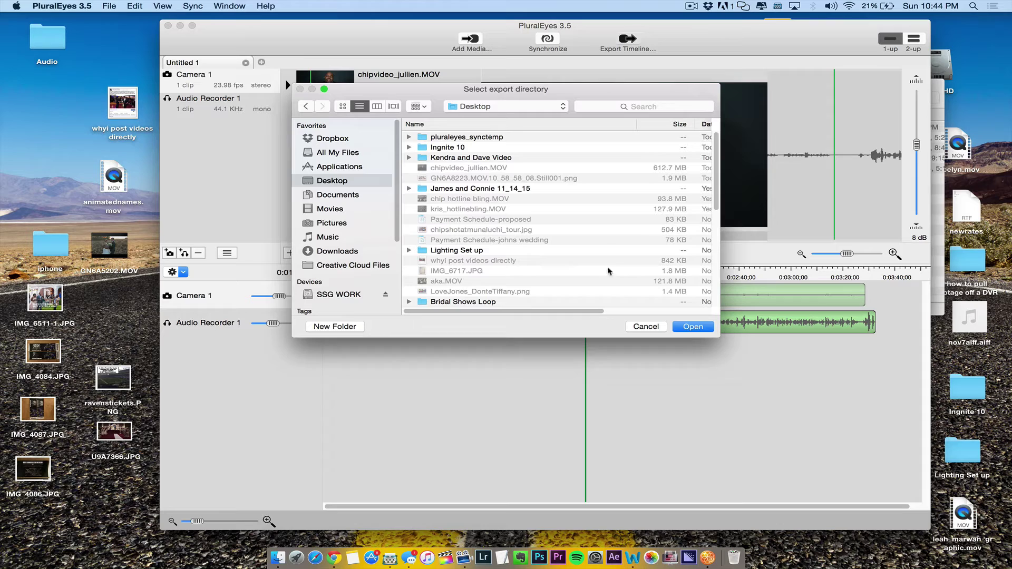
pyautogui.click(692, 326)
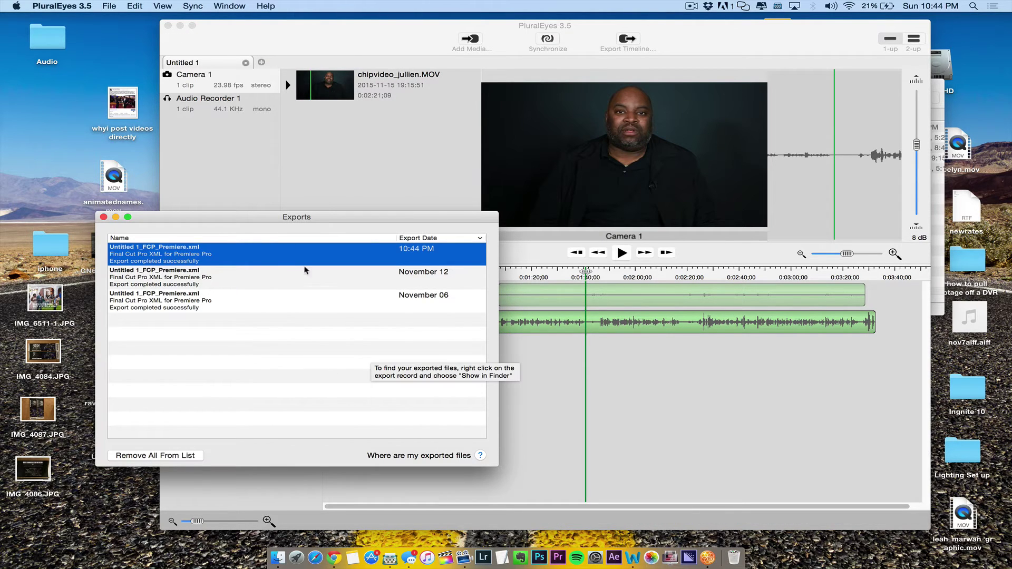
pyautogui.click(479, 455)
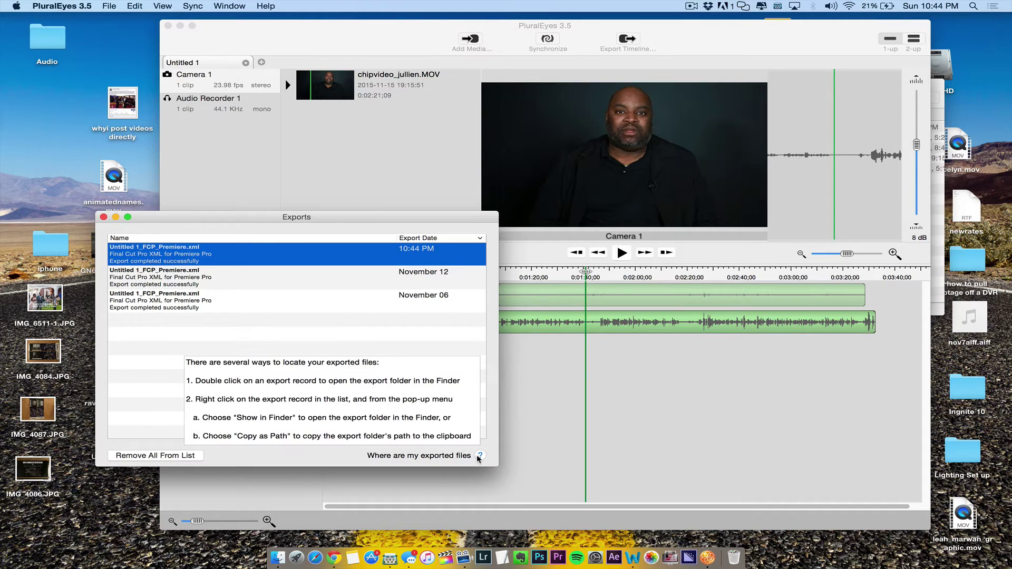
# Locate Untitled 1_FCP_Premiere.xml in its export folder and preview it with Quick Look.
pyautogui.doubleClick(288, 256)
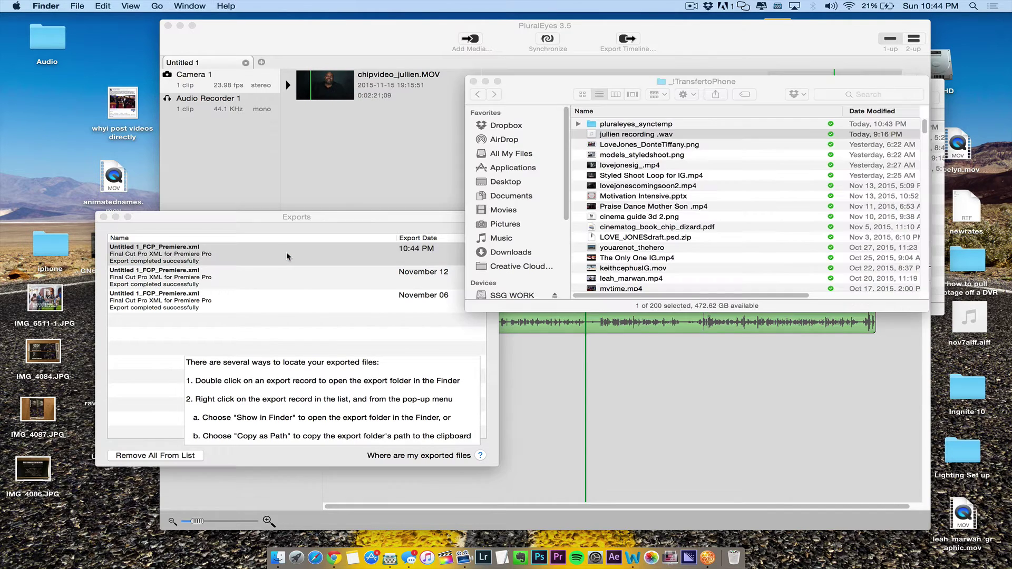
pyautogui.click(610, 138)
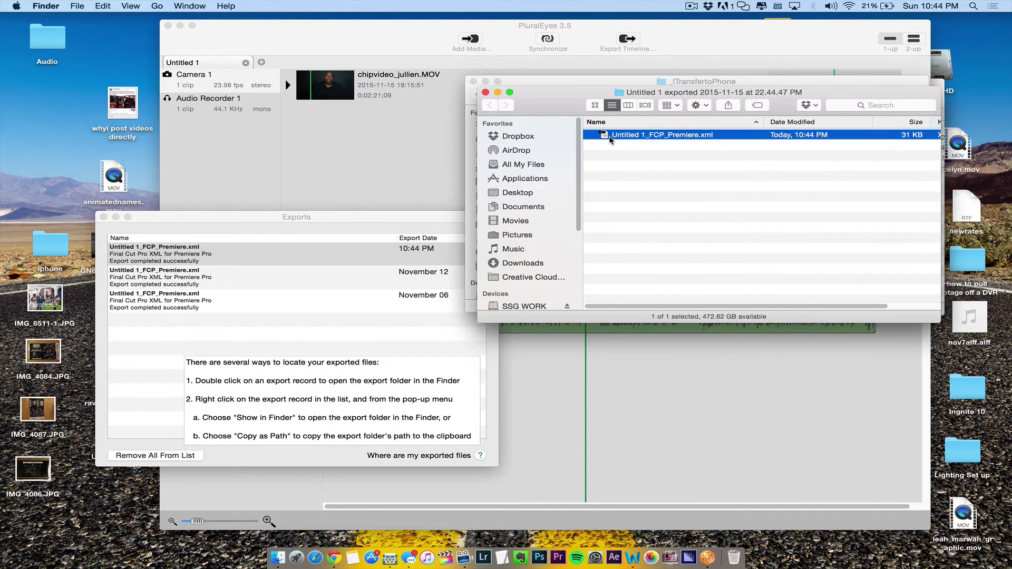
pyautogui.press('space')
pyautogui.press('space')
# Launch Premiere Pro from the Dock, close the exports list, and return to PluralEyes.
pyautogui.click(559, 556)
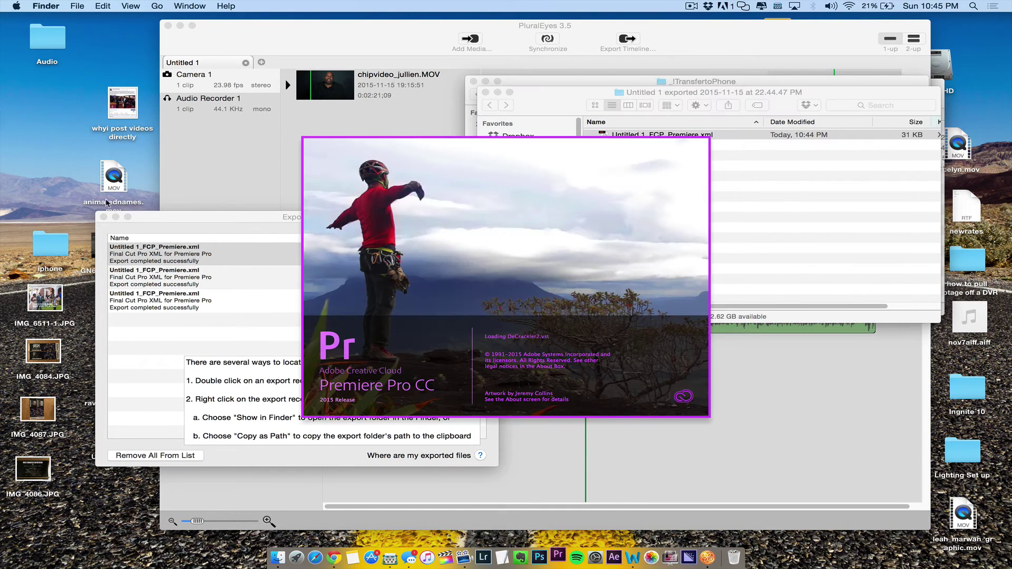
pyautogui.click(104, 217)
pyautogui.click(222, 190)
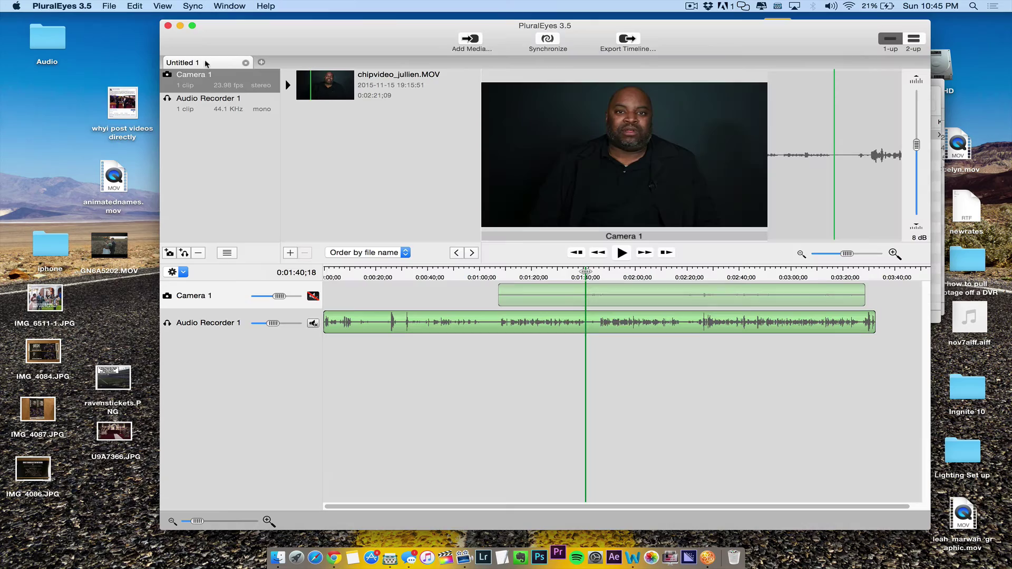
# Minimize PluralEyes and open test project from Premiere's Open Recent list.
pyautogui.click(181, 26)
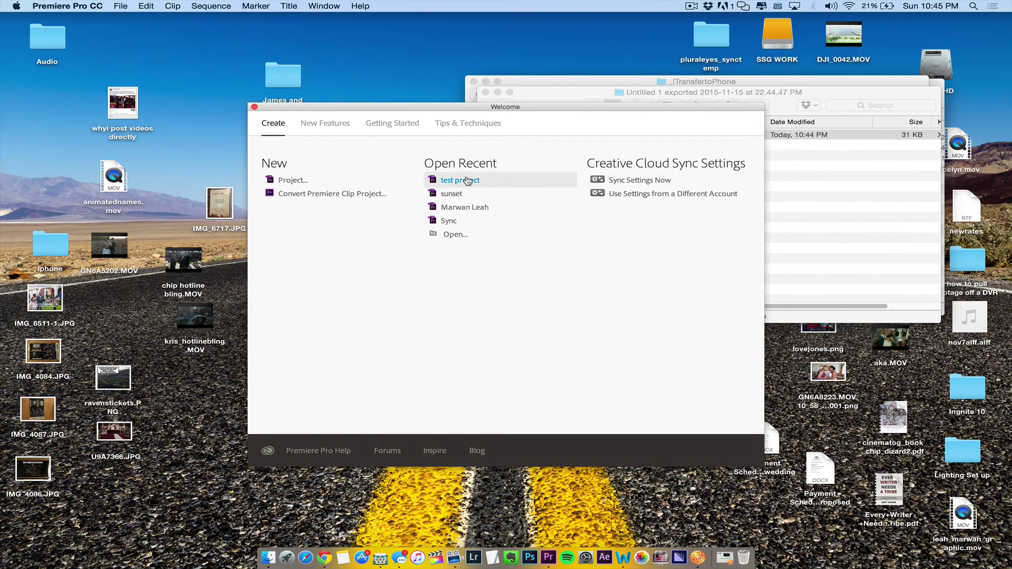
pyautogui.click(467, 179)
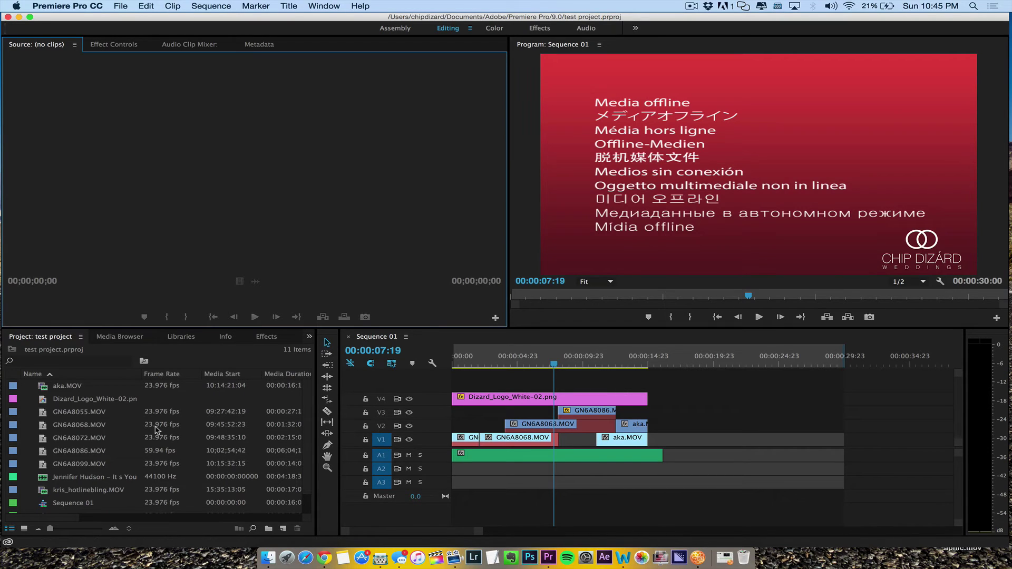
pyautogui.click(132, 444)
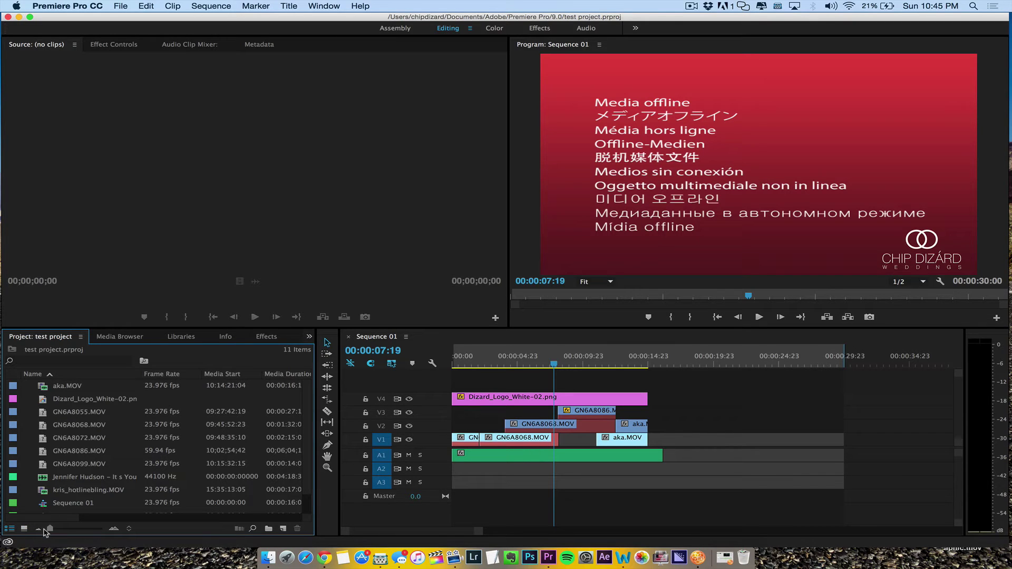
# Create a new bin named PU in the Project panel.
pyautogui.click(268, 528)
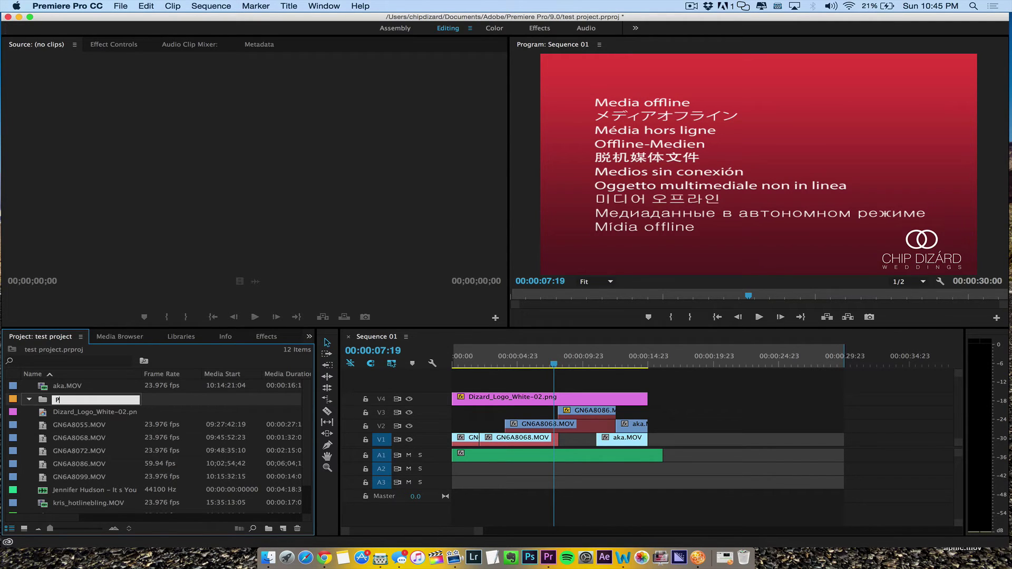
pyautogui.press('Tab')
pyautogui.click(134, 133)
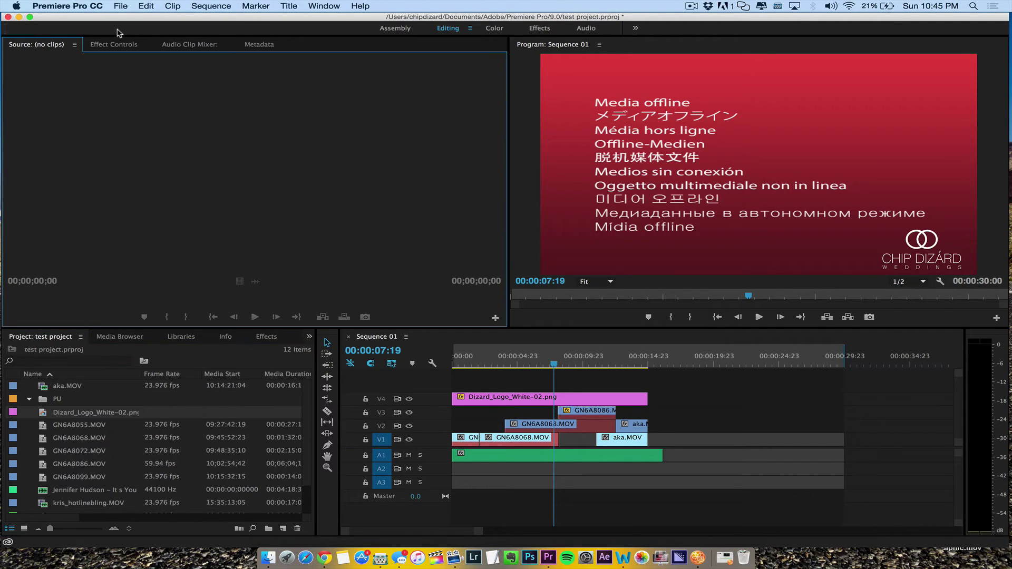
# Import Untitled 1_FCP_Premiere.xml from the PluralEyes export folder on the Desktop.
pyautogui.press('super+i')
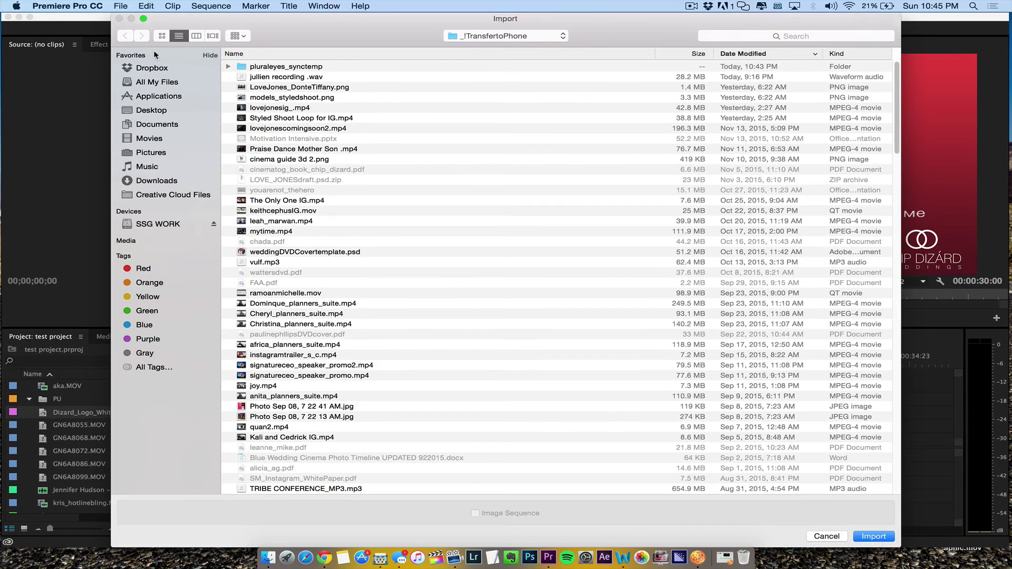
pyautogui.click(156, 110)
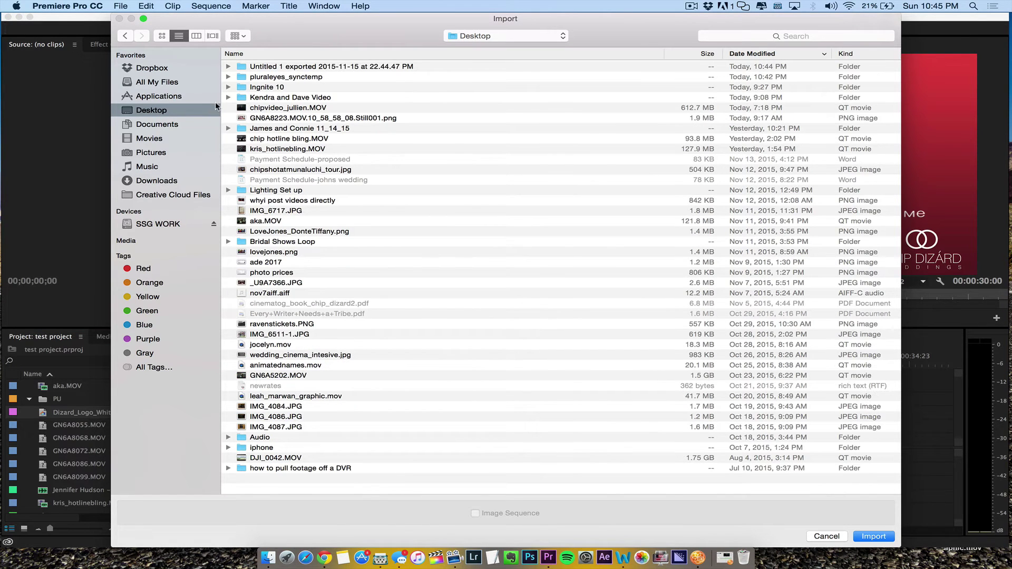
pyautogui.doubleClick(294, 67)
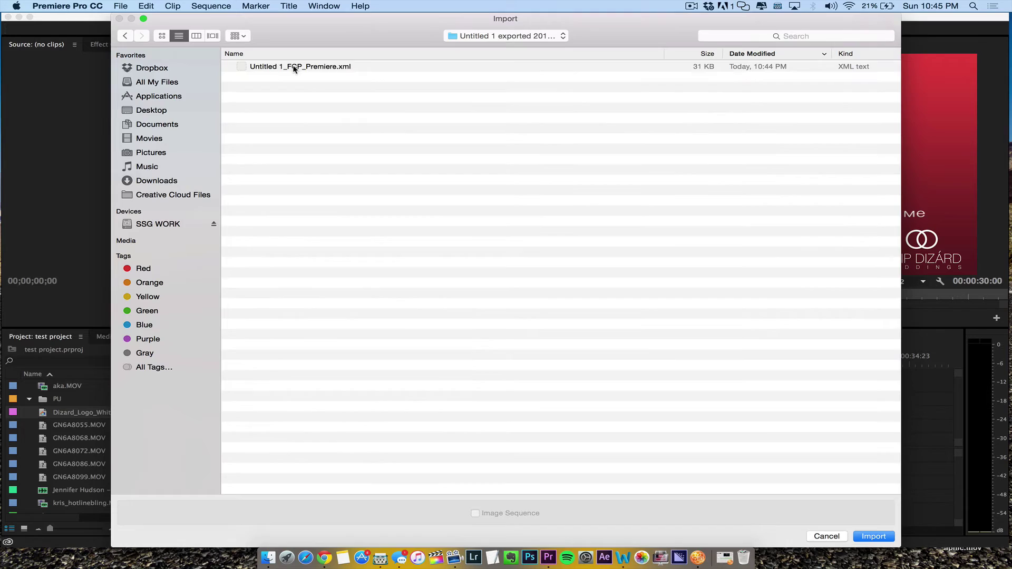
pyautogui.doubleClick(294, 67)
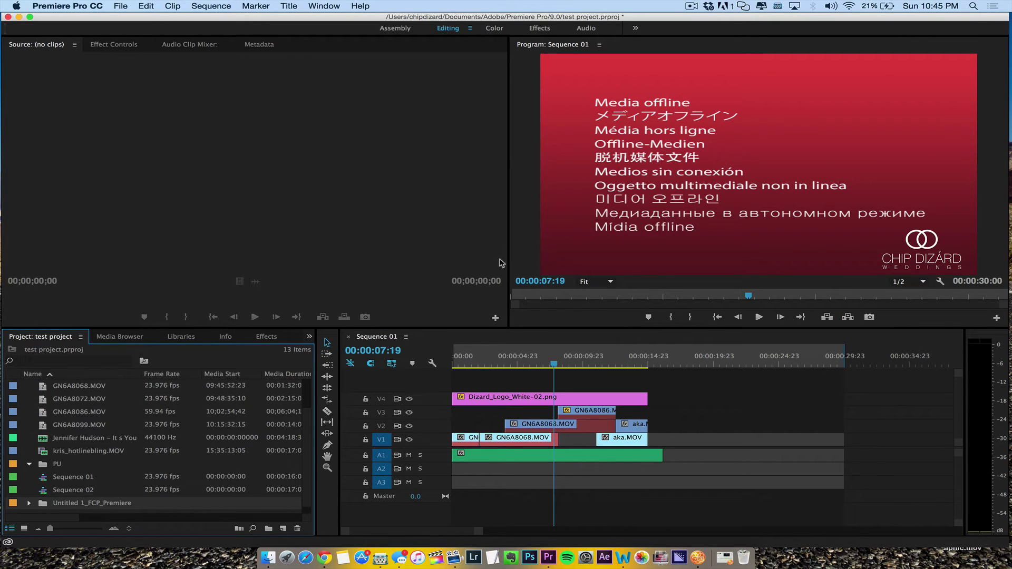
# Open Sequence 02 in the timeline, then switch back to Sequence 01.
pyautogui.click(47, 491)
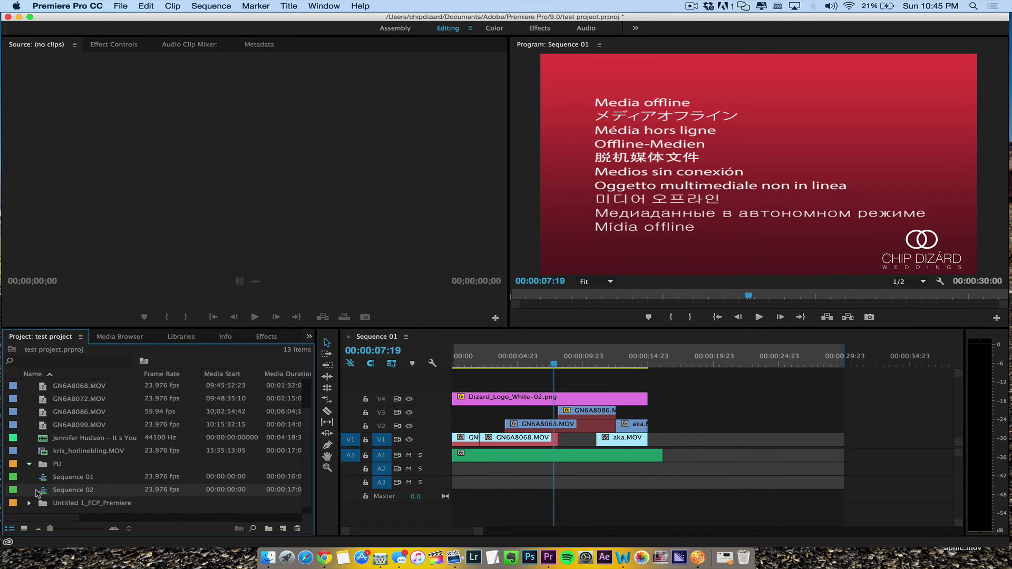
pyautogui.doubleClick(47, 491)
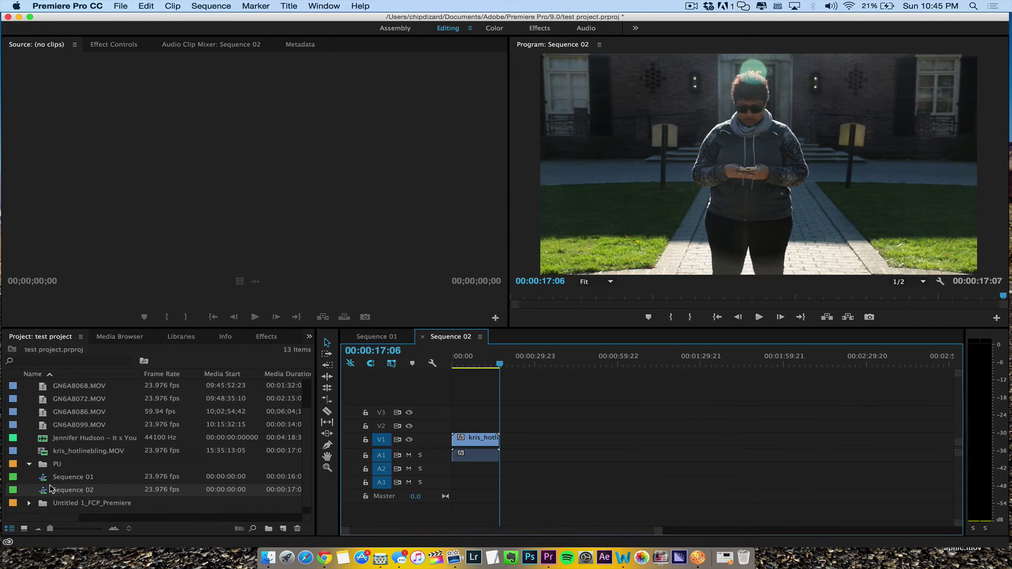
pyautogui.doubleClick(55, 474)
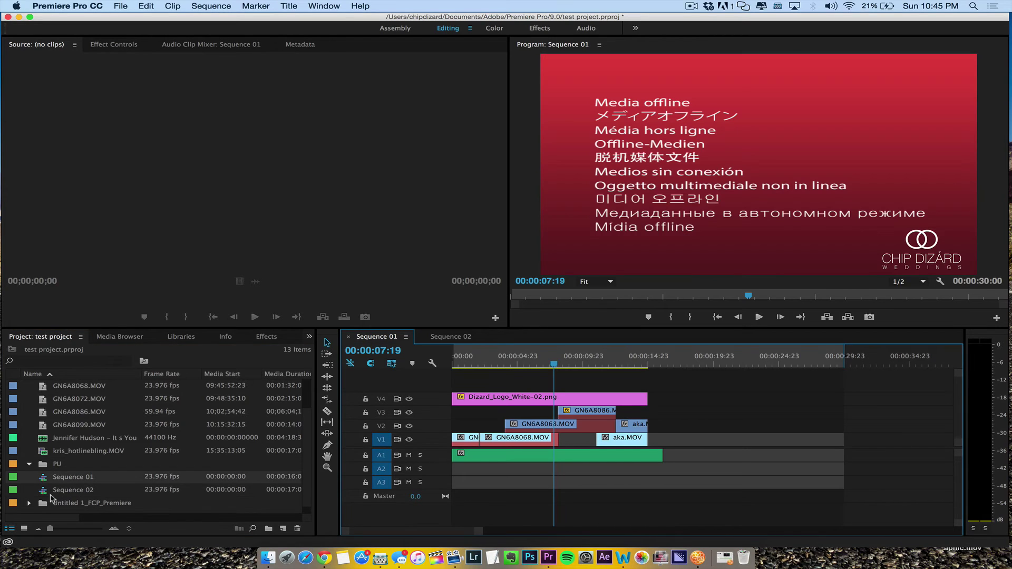
# From the Untitled 1_FCP_Premiere bin, review Synced Sequence near 1:48, then open Synced Sequence Replaced.
pyautogui.click(29, 504)
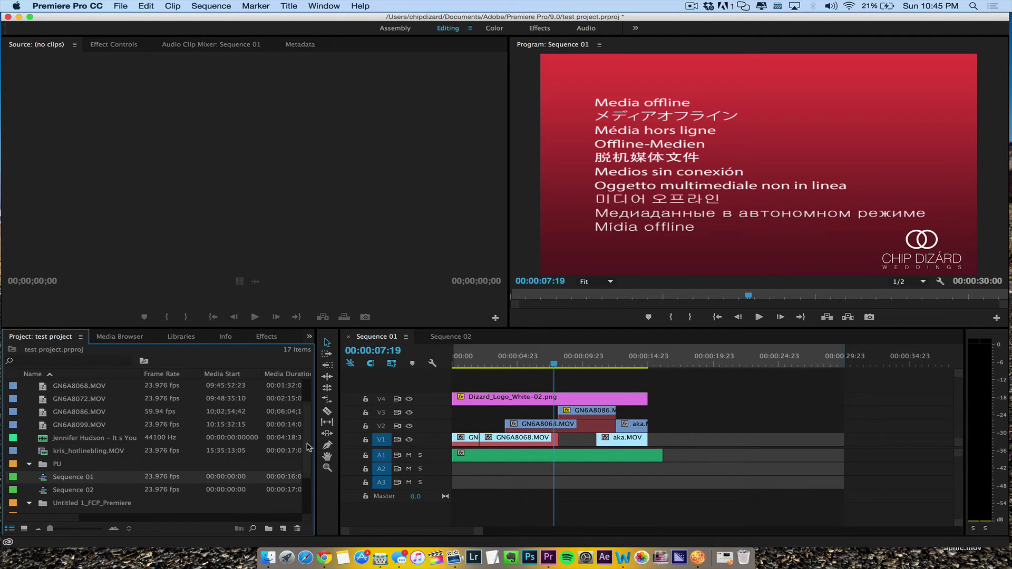
pyautogui.scroll(-4, 309, 454)
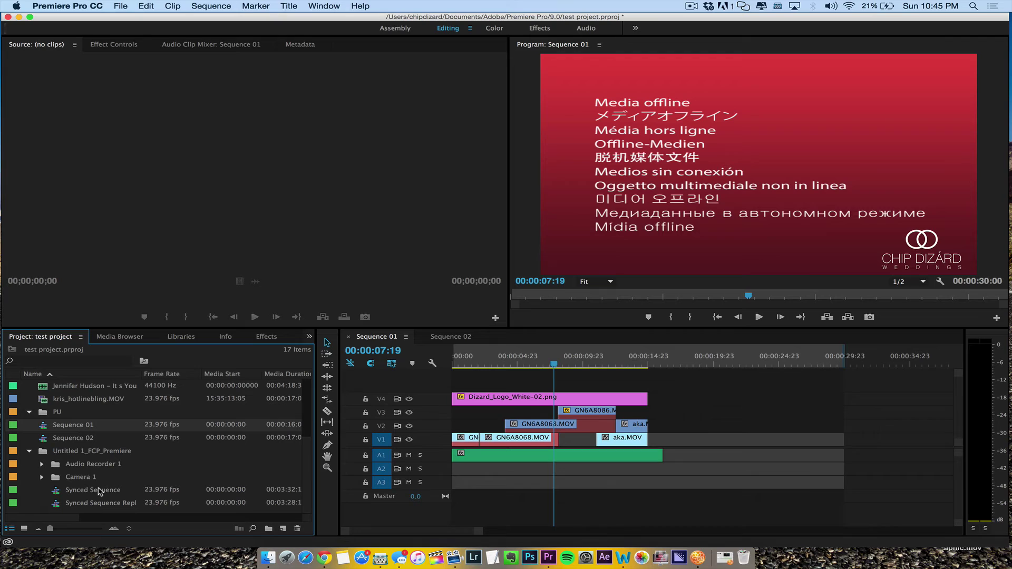
pyautogui.doubleClick(82, 490)
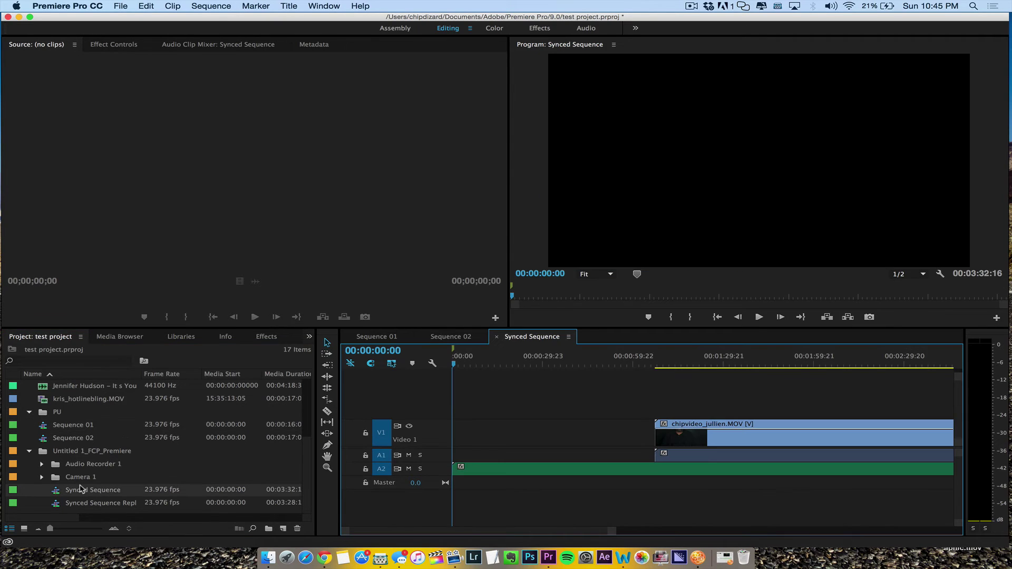
pyautogui.moveTo(680, 365); pyautogui.dragTo(778, 368)
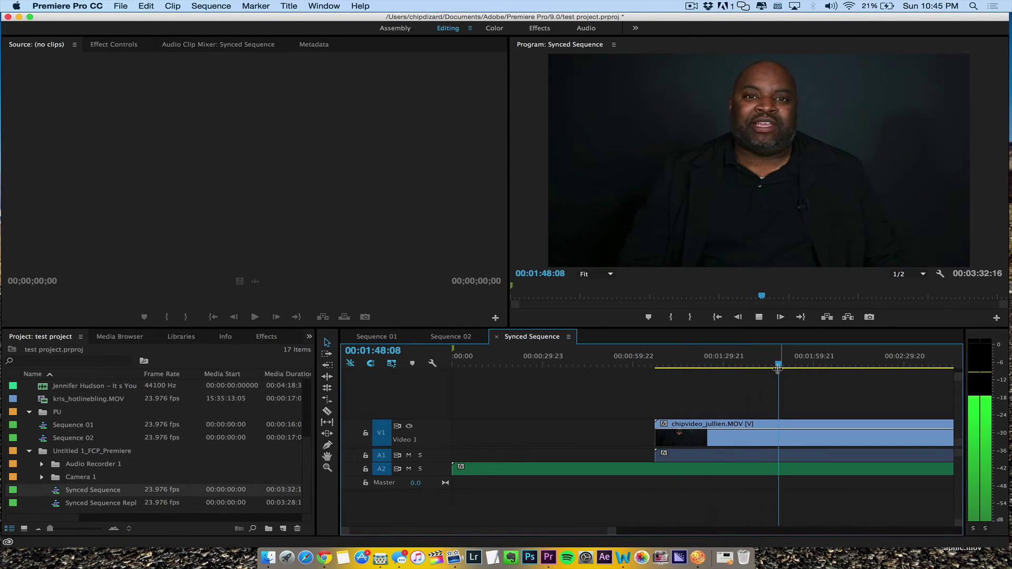
pyautogui.press('space')
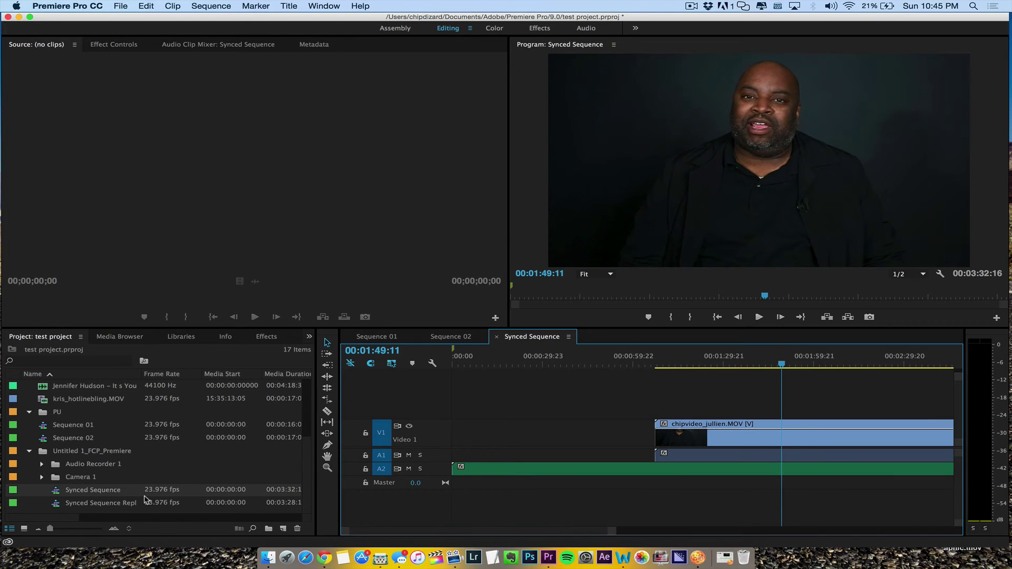
pyautogui.doubleClick(123, 505)
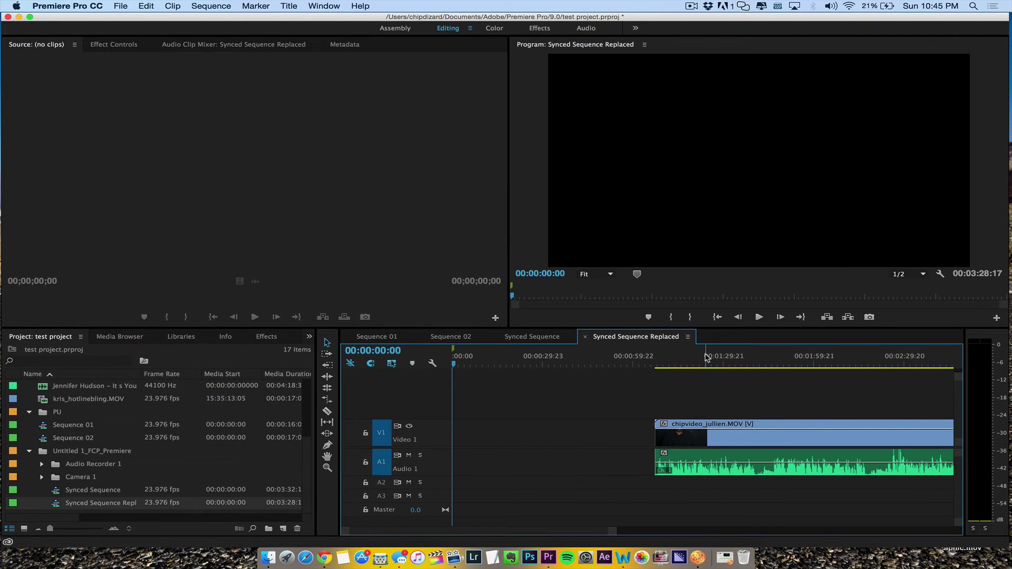
# Play the synced clip from about 1:24 to 2:07, then bring up options for the leading empty gap.
pyautogui.click(707, 358)
pyautogui.press('space')
pyautogui.press('-')
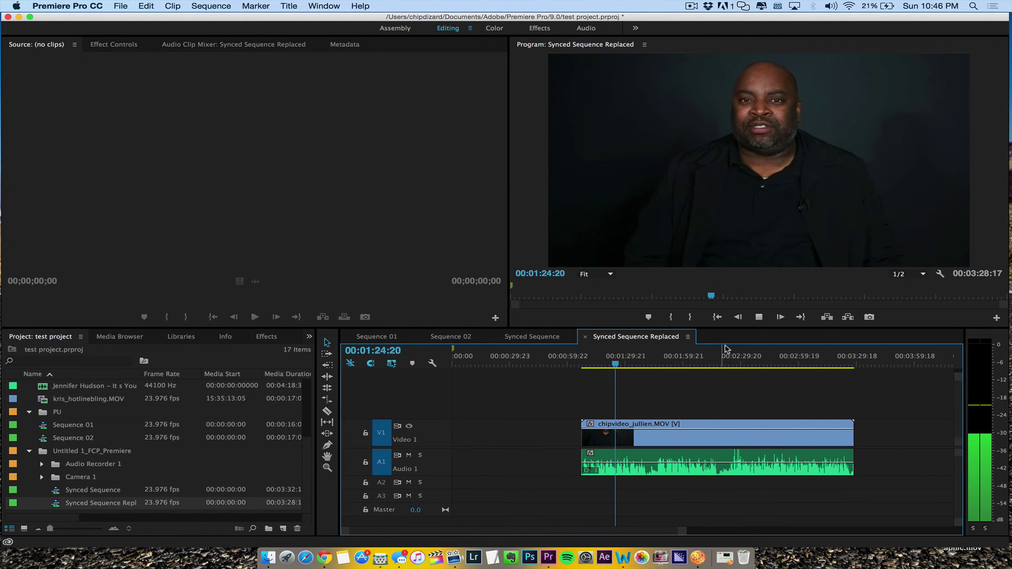
pyautogui.click(699, 361)
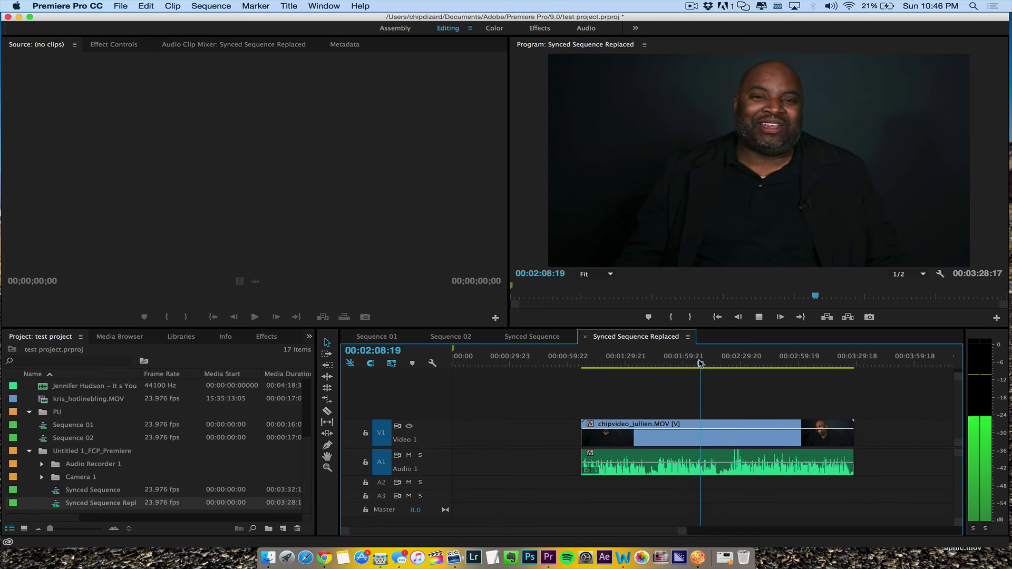
pyautogui.press('space')
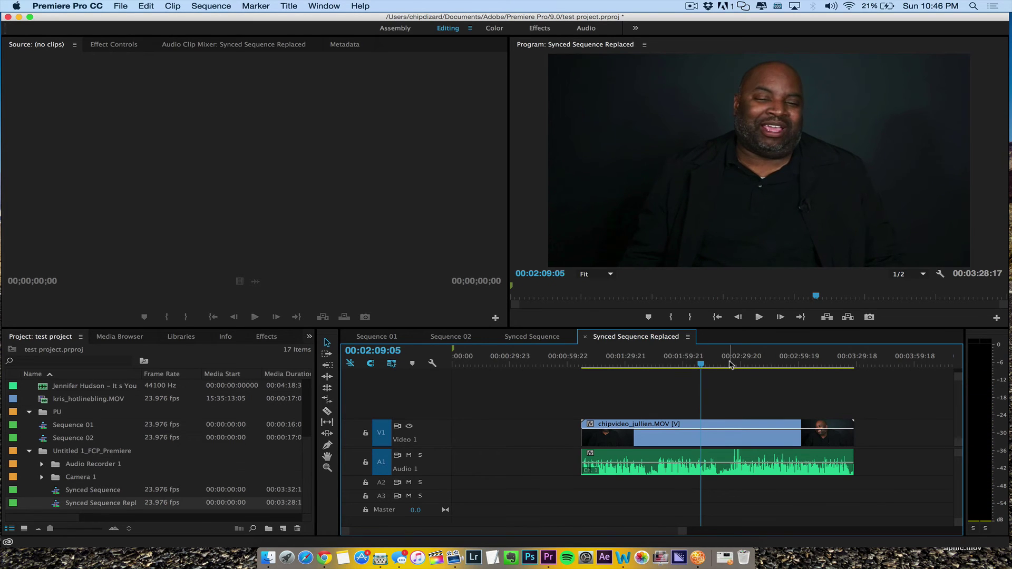
pyautogui.rightClick(551, 433)
pyautogui.click(566, 438)
pyautogui.press('Home')
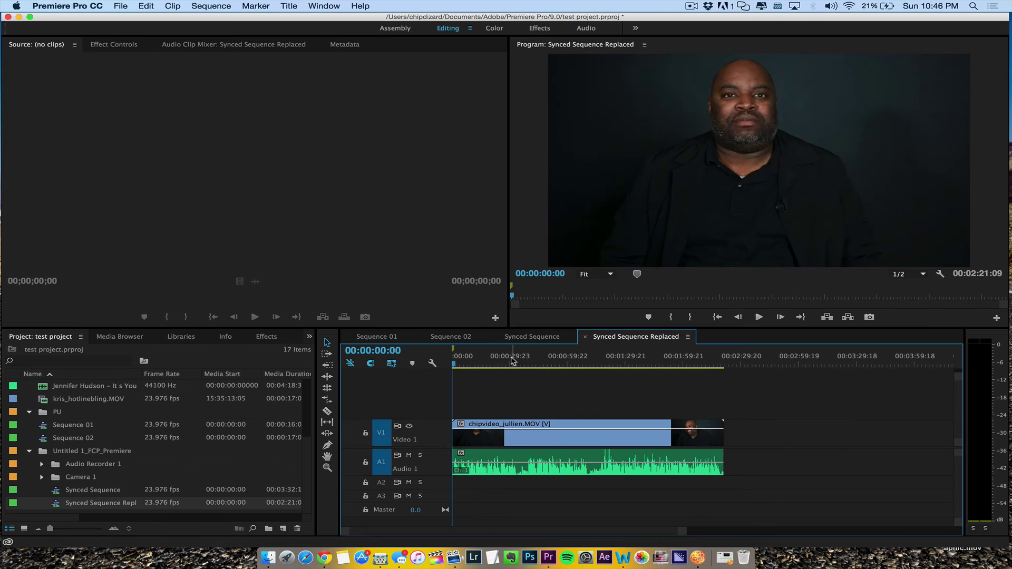
pyautogui.press('space')
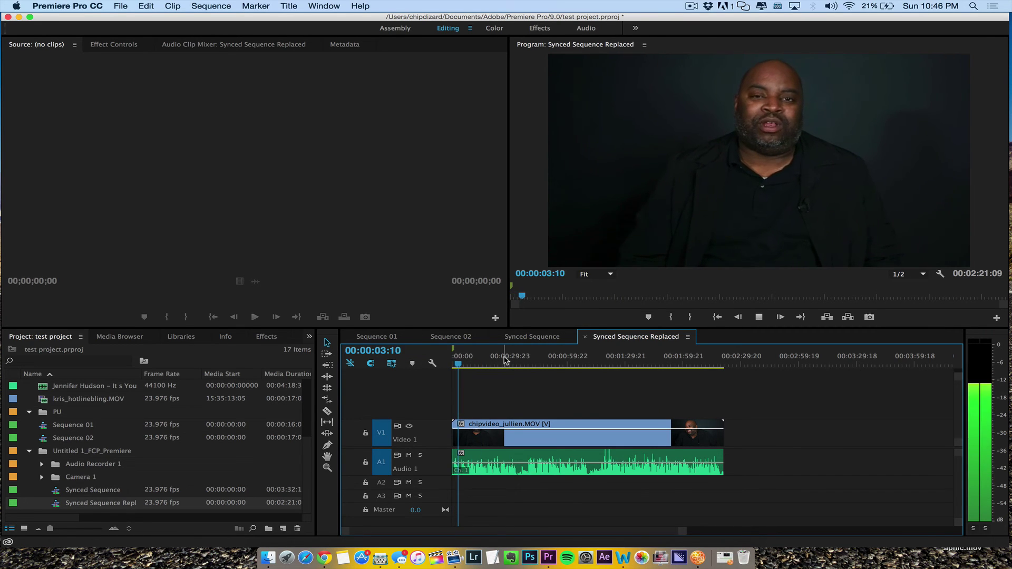
pyautogui.press('space')
pyautogui.moveTo(611, 353); pyautogui.dragTo(664, 360)
pyautogui.press('space')
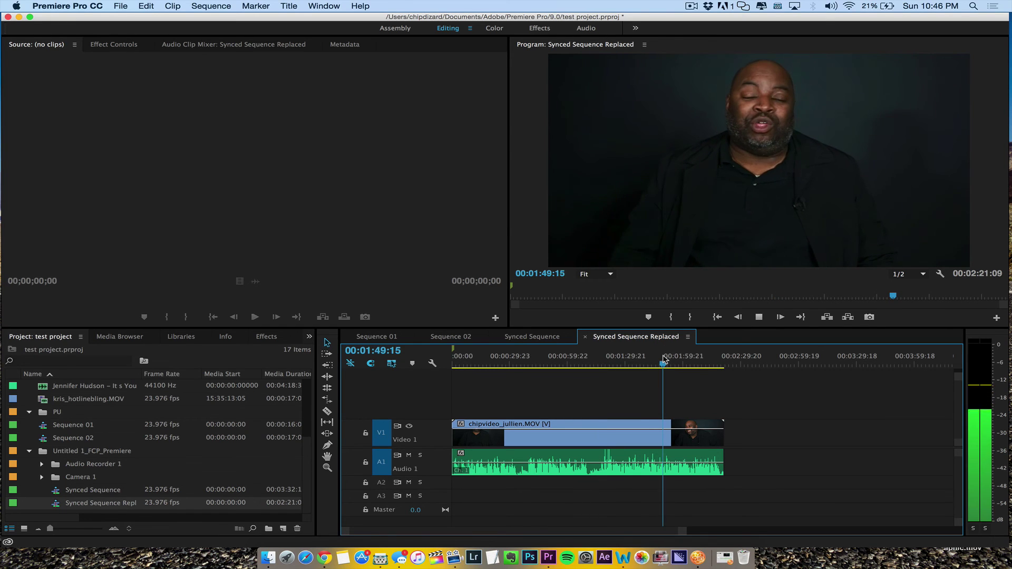
pyautogui.press('space')
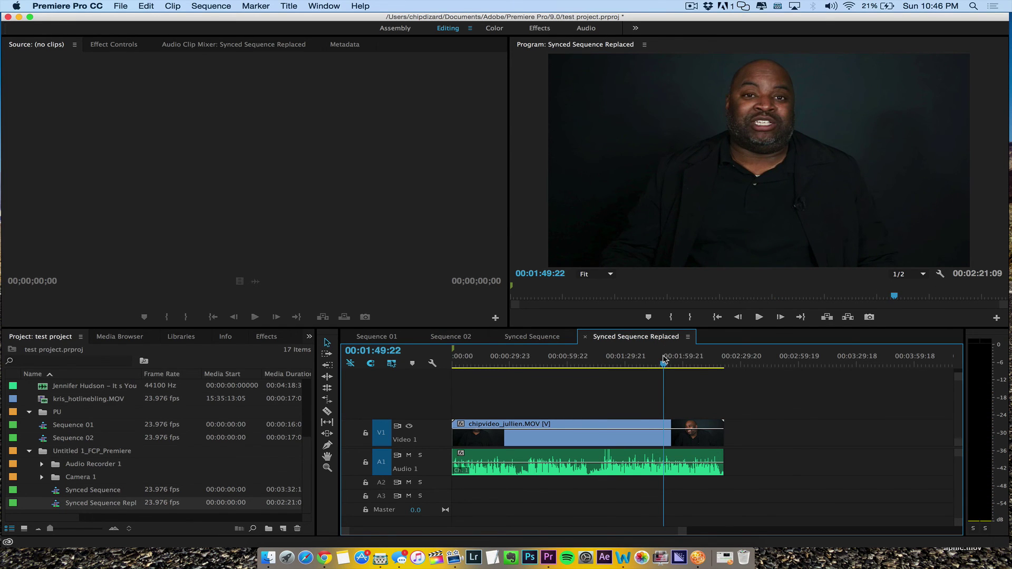
pyautogui.moveTo(694, 358); pyautogui.dragTo(519, 378)
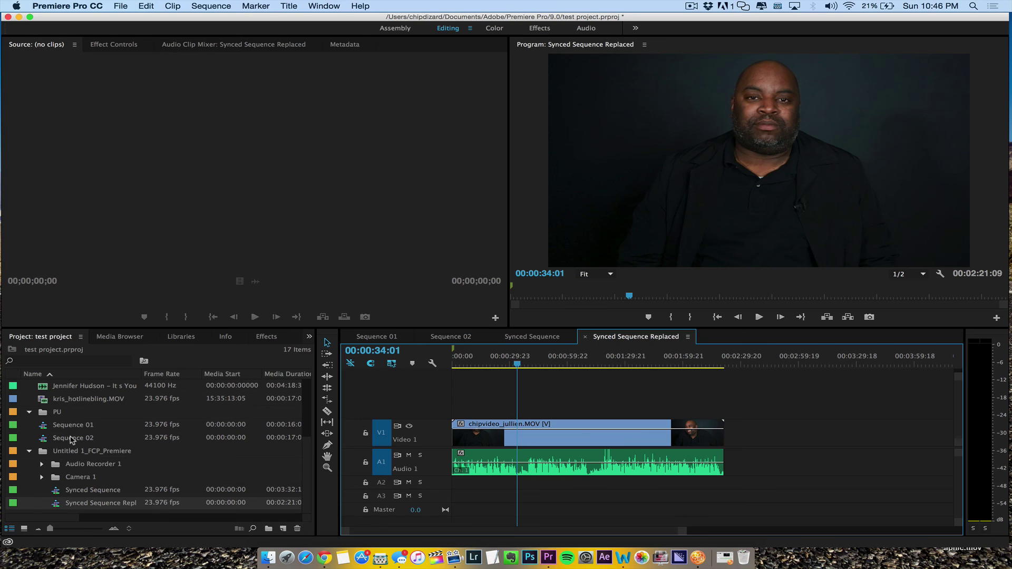
pyautogui.click(97, 452)
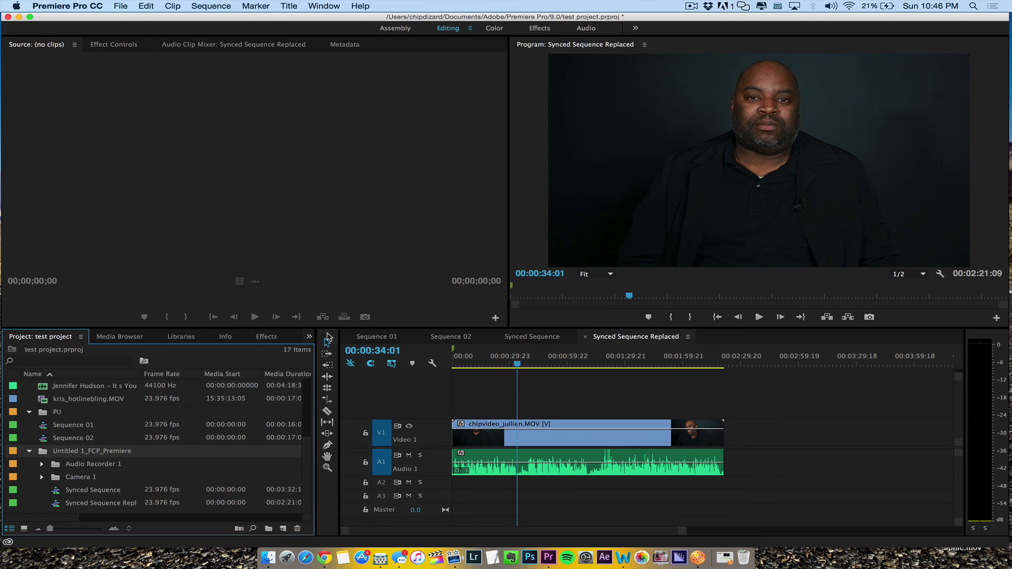
pyautogui.click(598, 361)
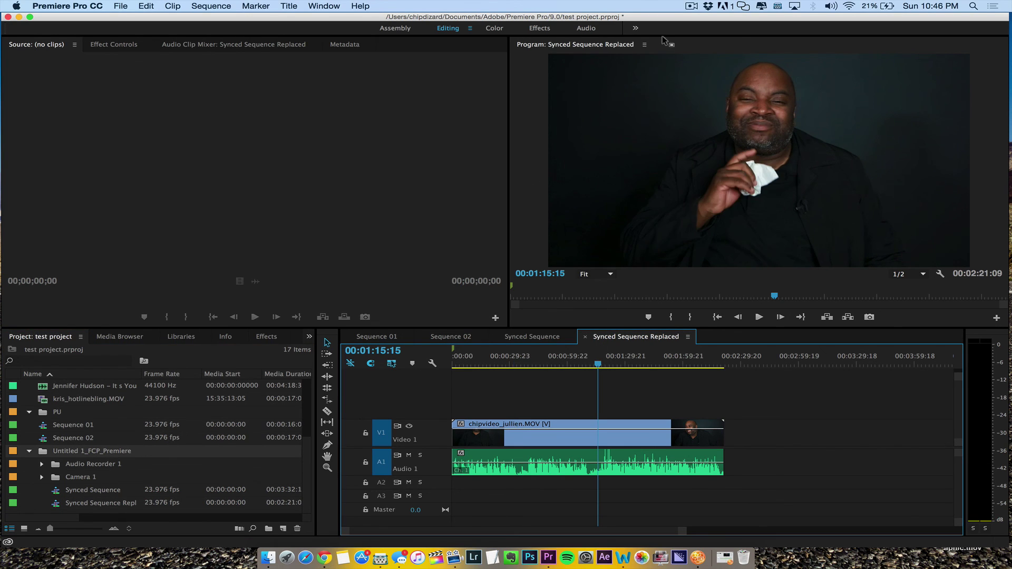